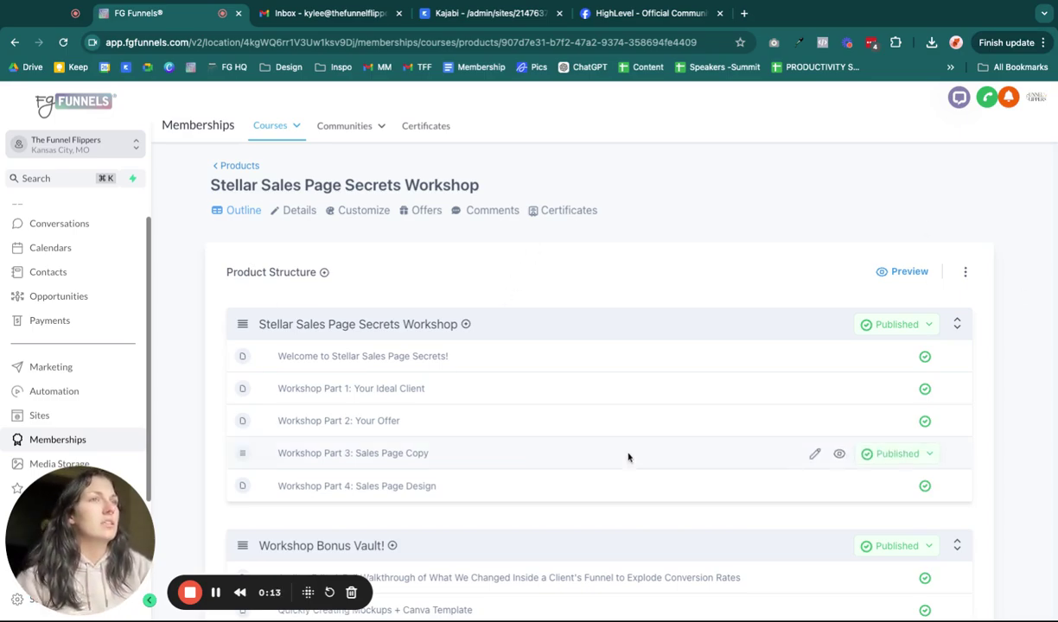
Set Workshop Part 1's status to Locked.
scroll(626, 455, "down", 3)
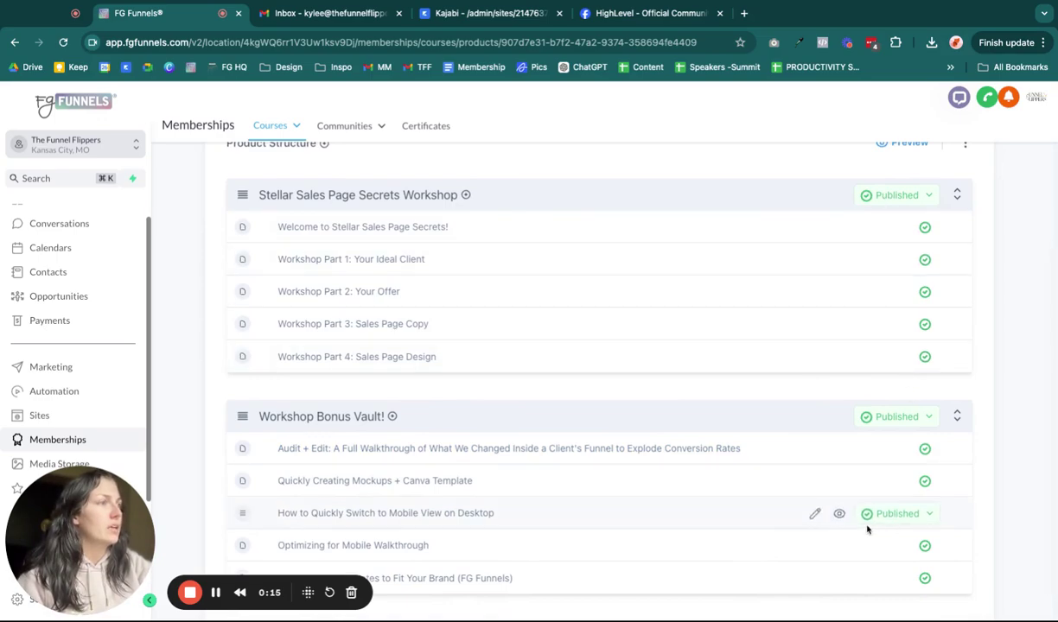
scroll(867, 433, "down", 1)
scroll(861, 415, "up", 3)
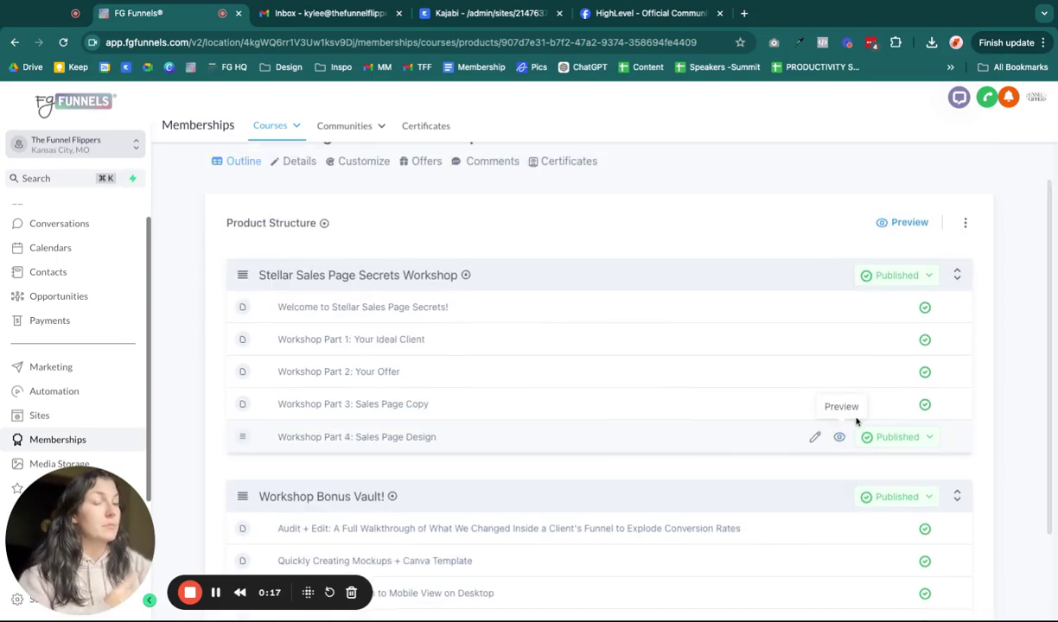
scroll(814, 371, "down", 1)
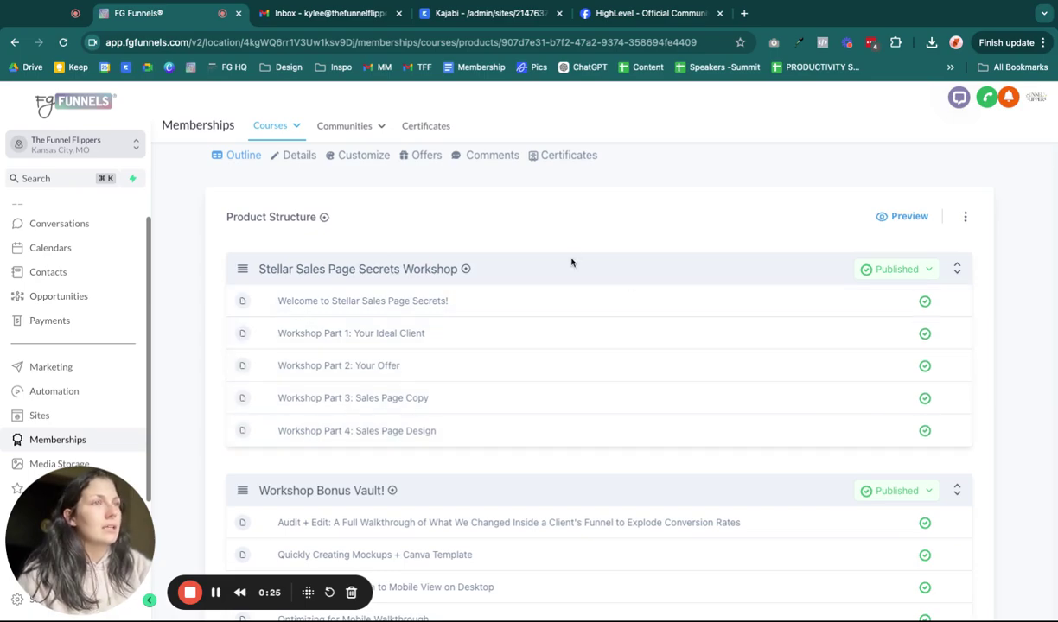
scroll(802, 394, "down", 1)
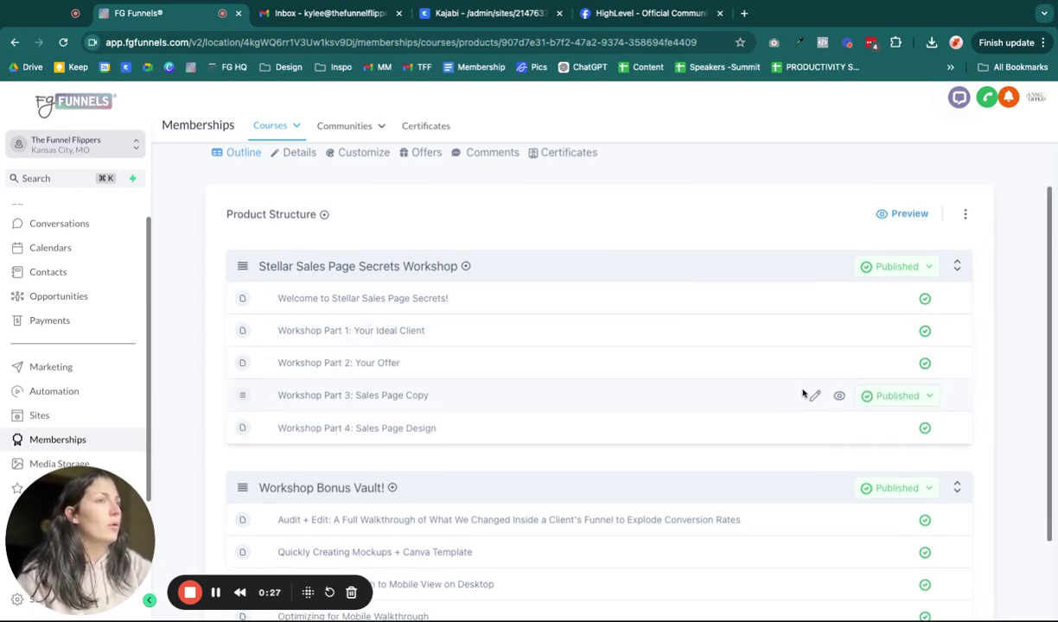
left_click(865, 334)
left_click(881, 354)
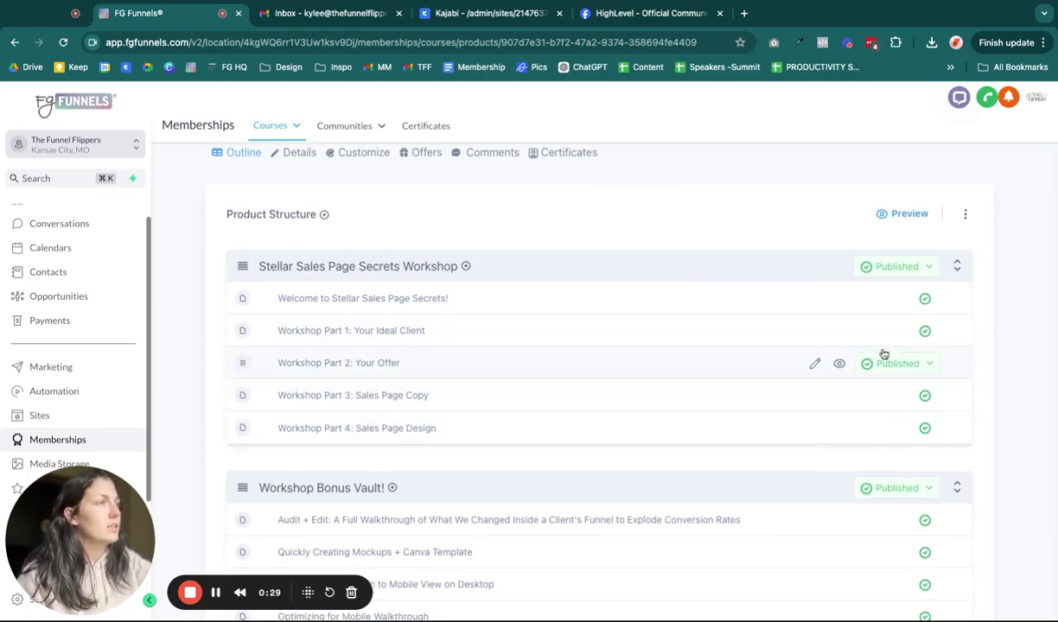
left_click(899, 331)
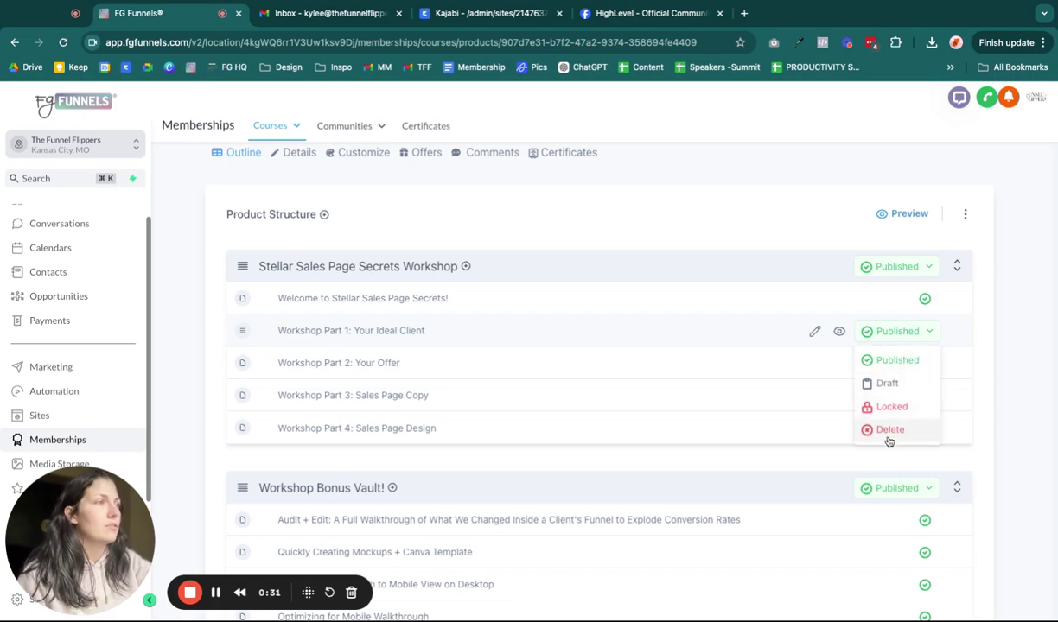
left_click(888, 407)
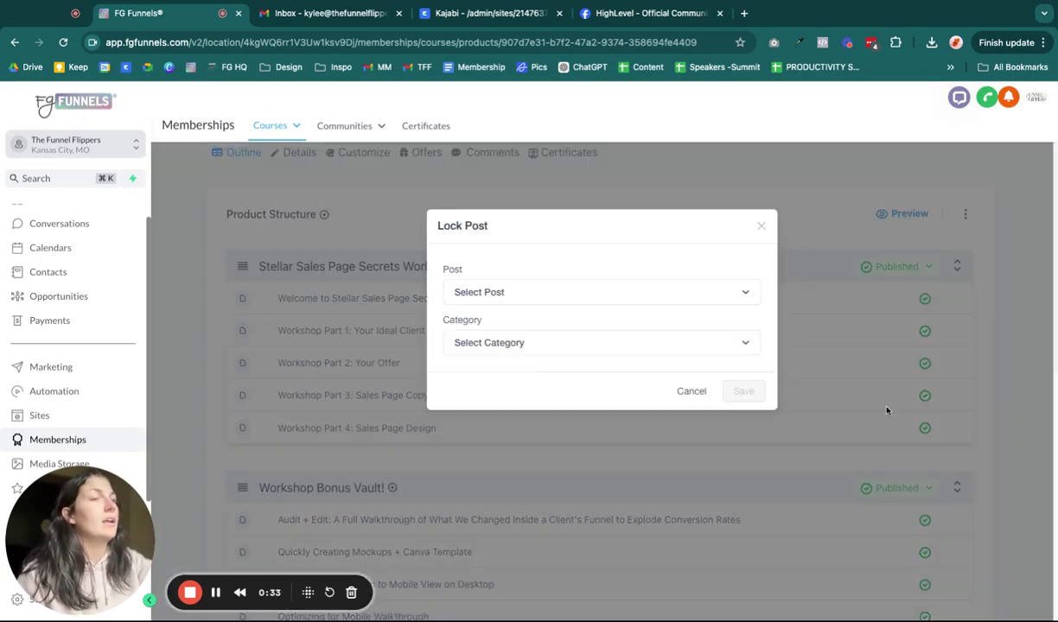
Make 'Welcome to Stellar Sales Page Secrets!' Part 1's required post, category unset, and save.
left_click_drag(612, 333, 349, 335)
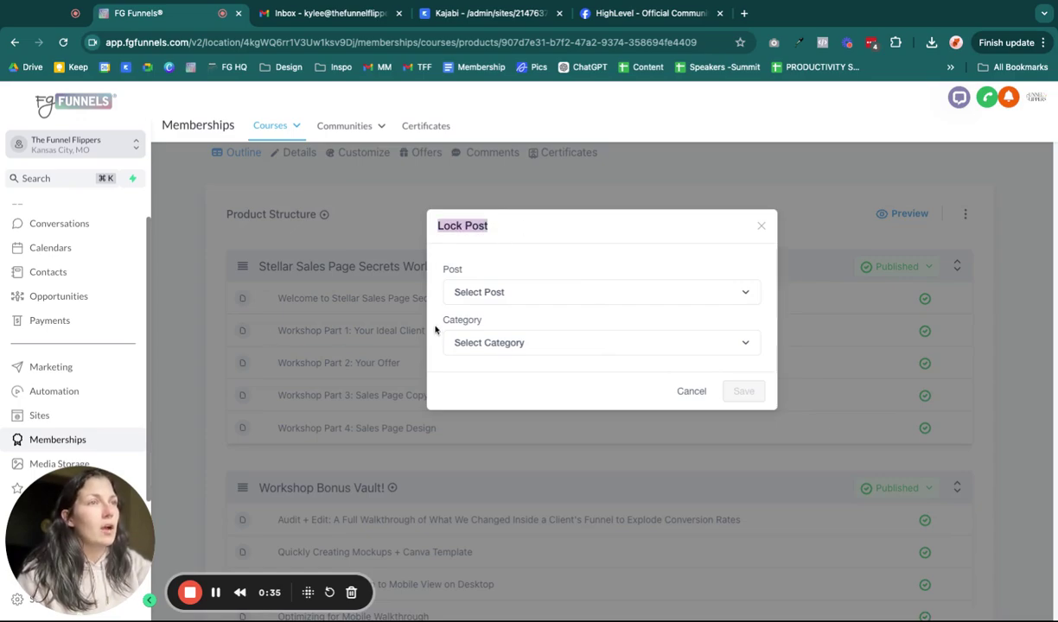
left_click(524, 251)
left_click(531, 294)
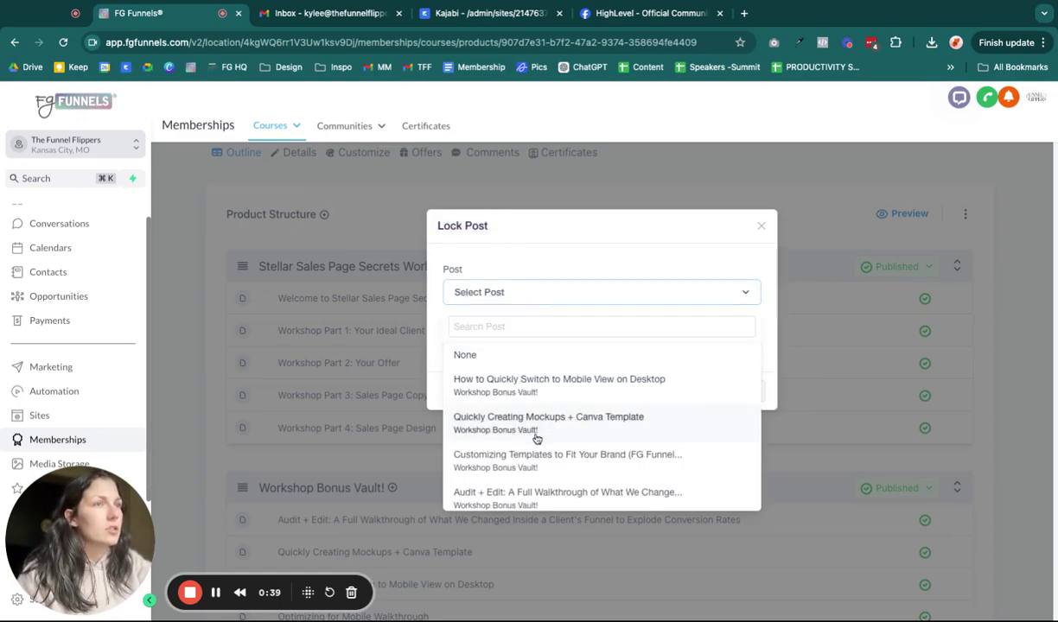
left_click(548, 327)
type("wek")
key("BackSpace")
type("l")
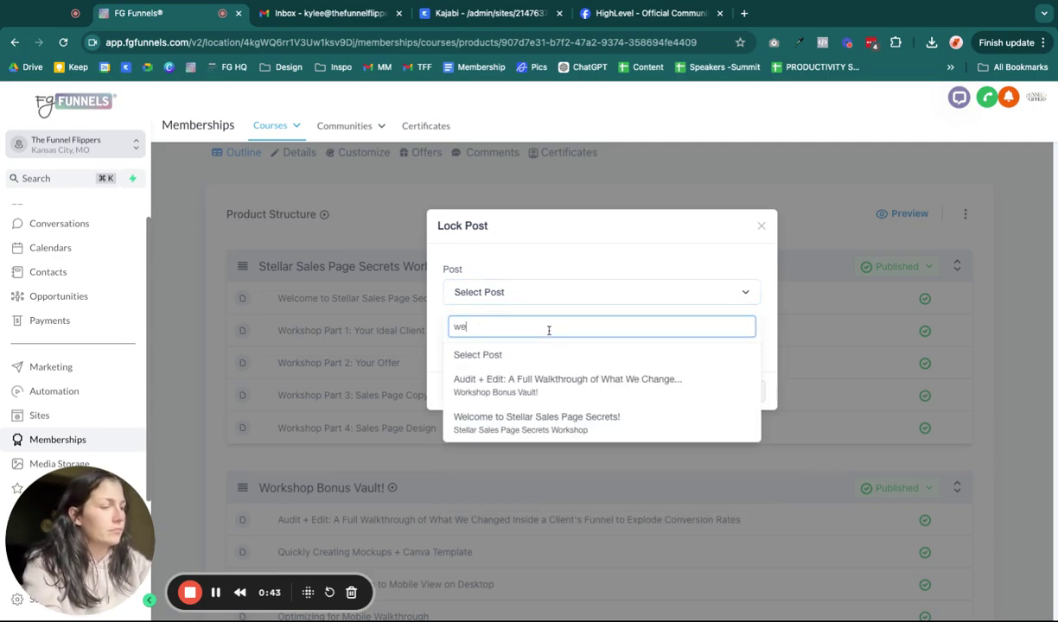
left_click(542, 378)
left_click(492, 343)
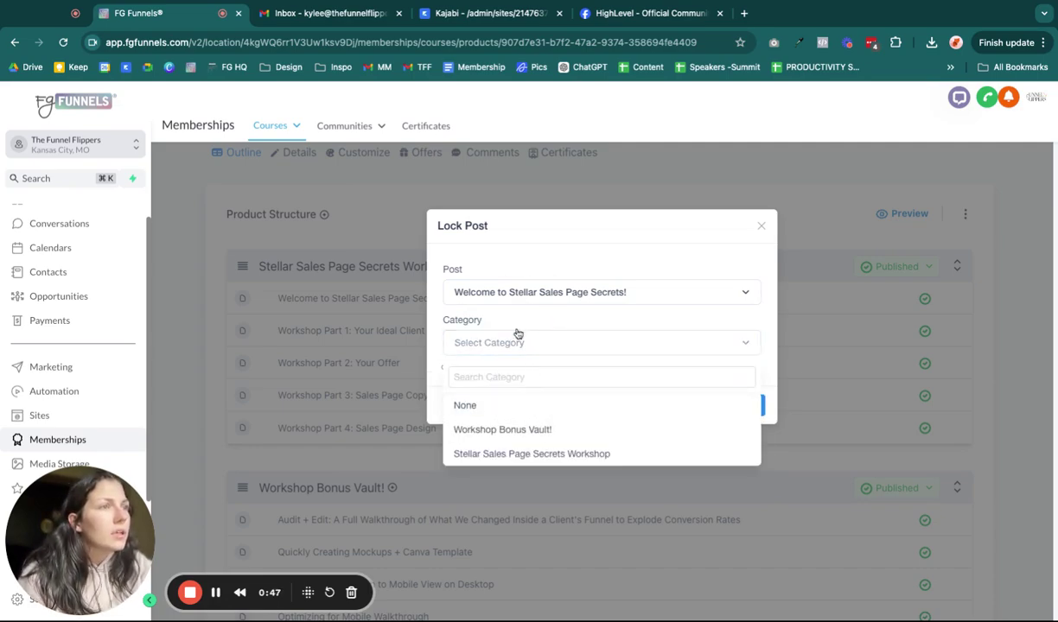
left_click(475, 411)
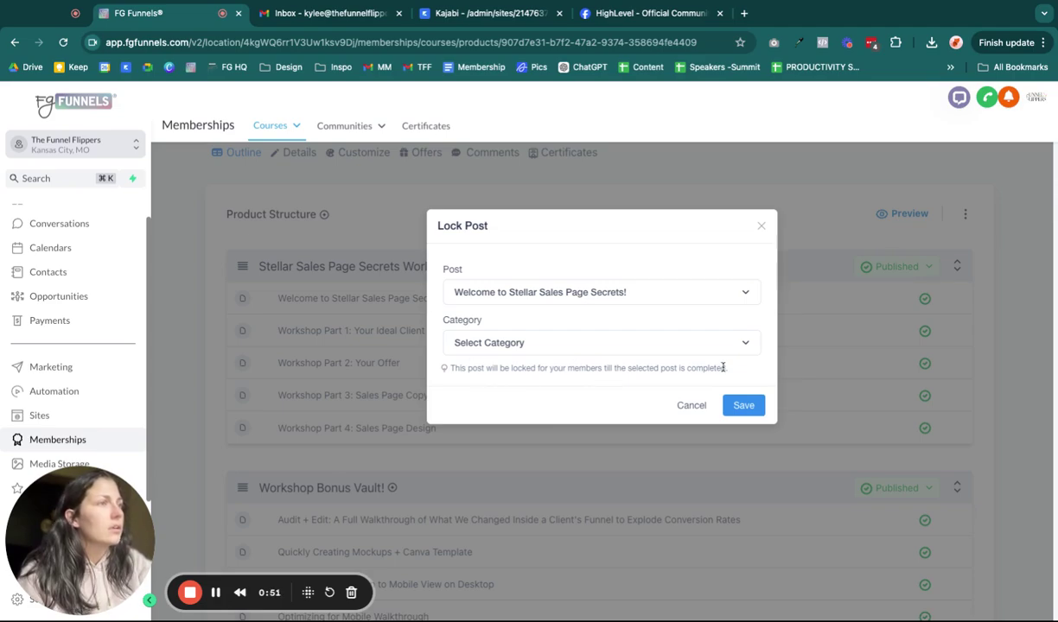
left_click_drag(498, 367, 590, 391)
left_click(590, 389)
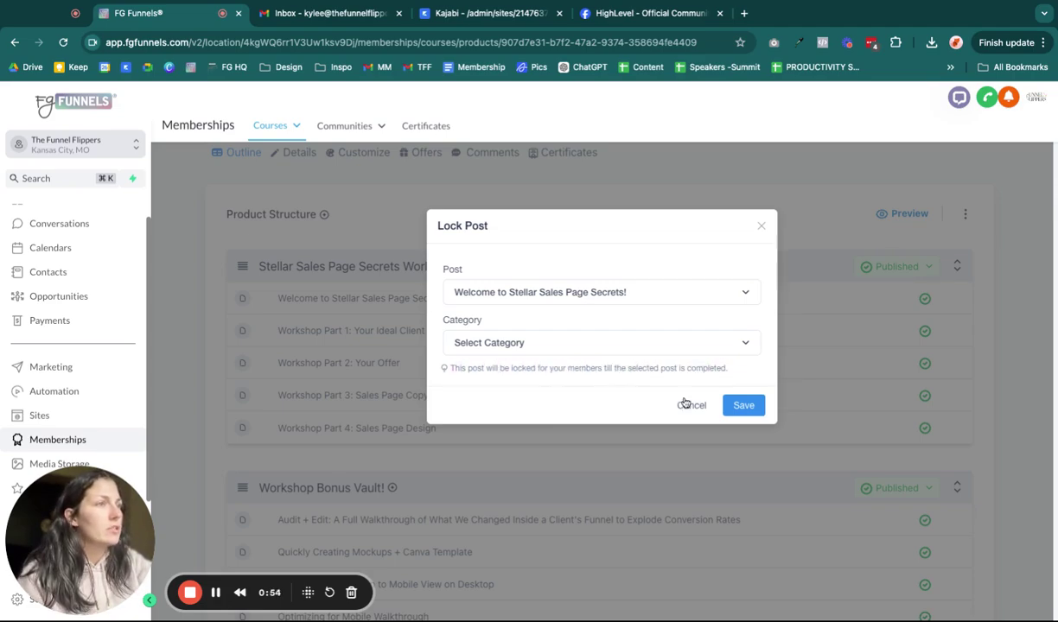
left_click(743, 405)
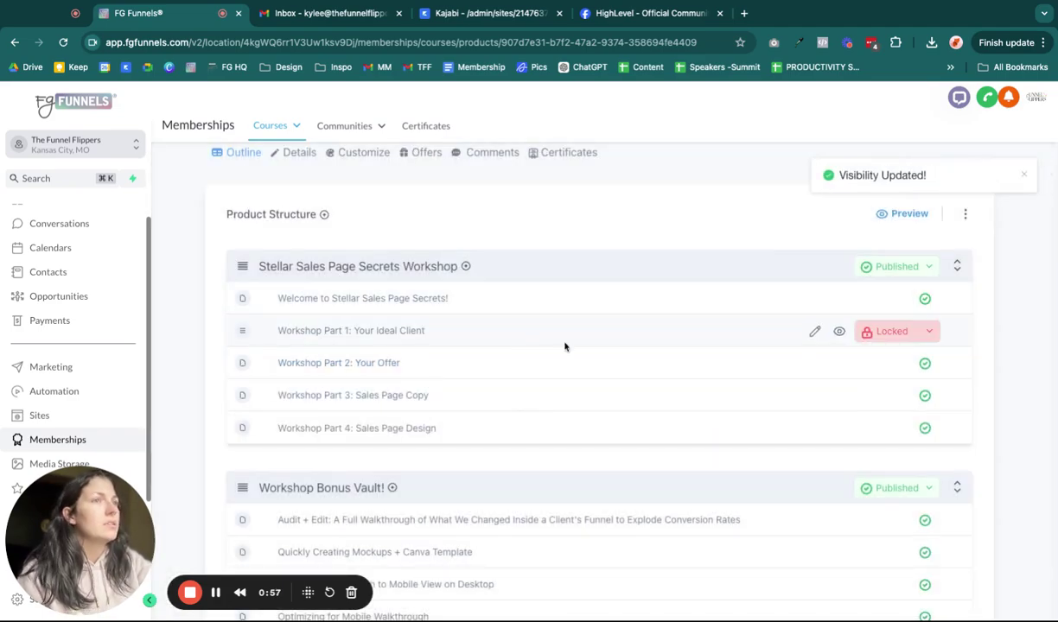
Lock Workshop Part 2 until 'Workshop Part 1: Your Ideal Client' is completed, and save.
left_click(894, 363)
left_click(883, 441)
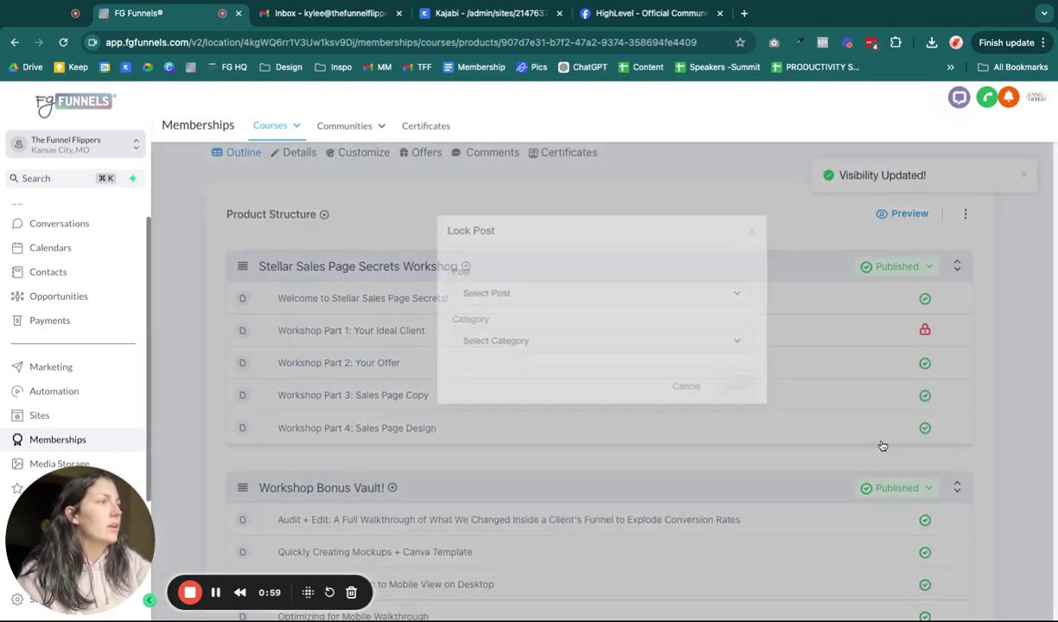
left_click(517, 294)
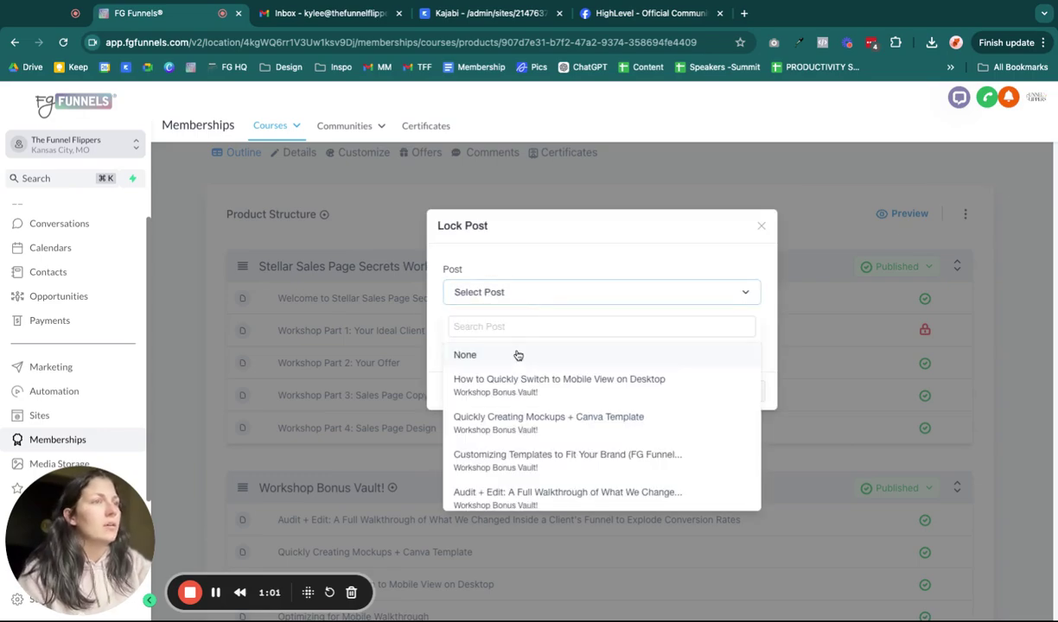
left_click(522, 326)
type("workshop")
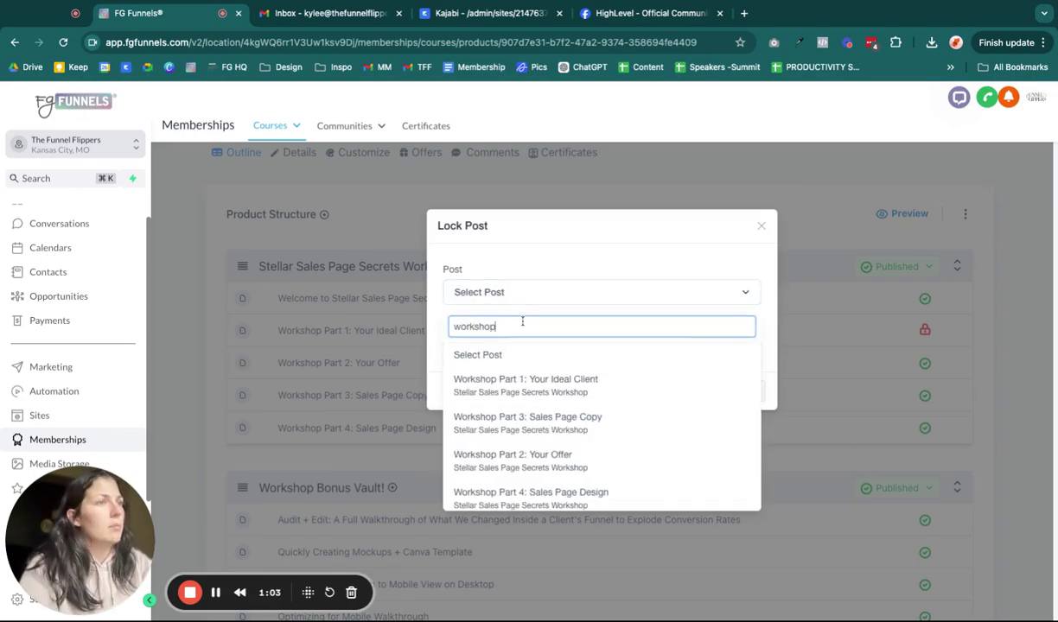
left_click(518, 389)
left_click(704, 387)
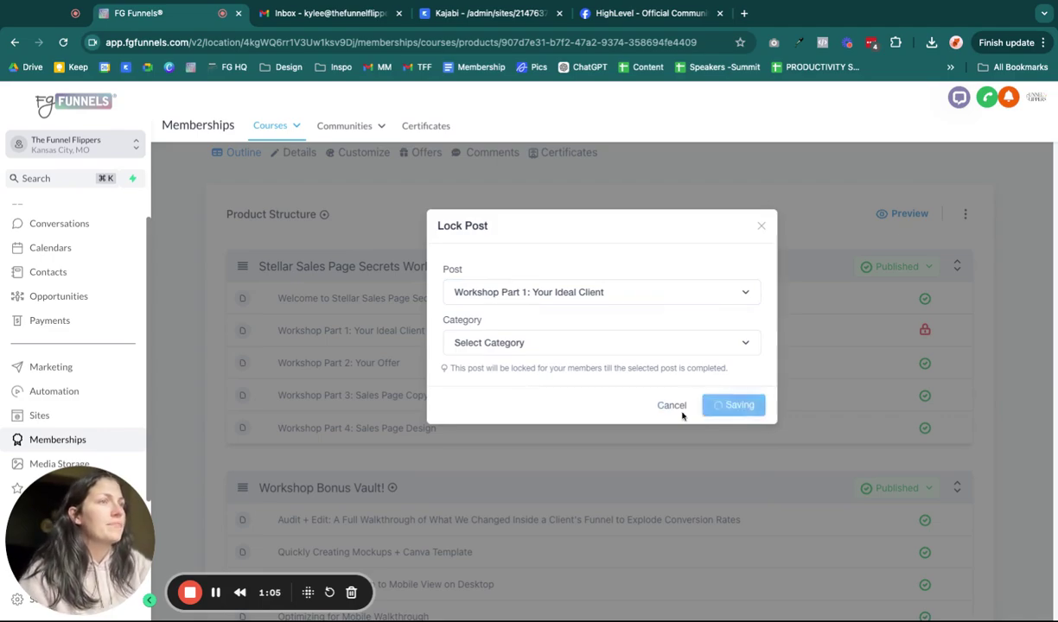
scroll(799, 222, "up", 2)
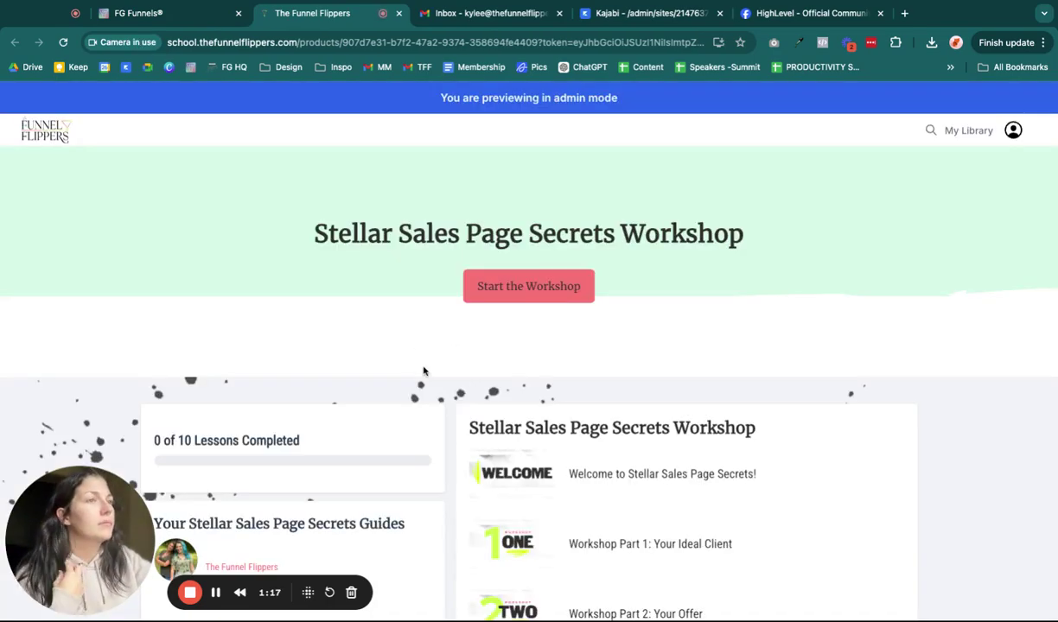
Start the workshop in the member preview and skip the Welcome lesson video to its end.
left_click(531, 301)
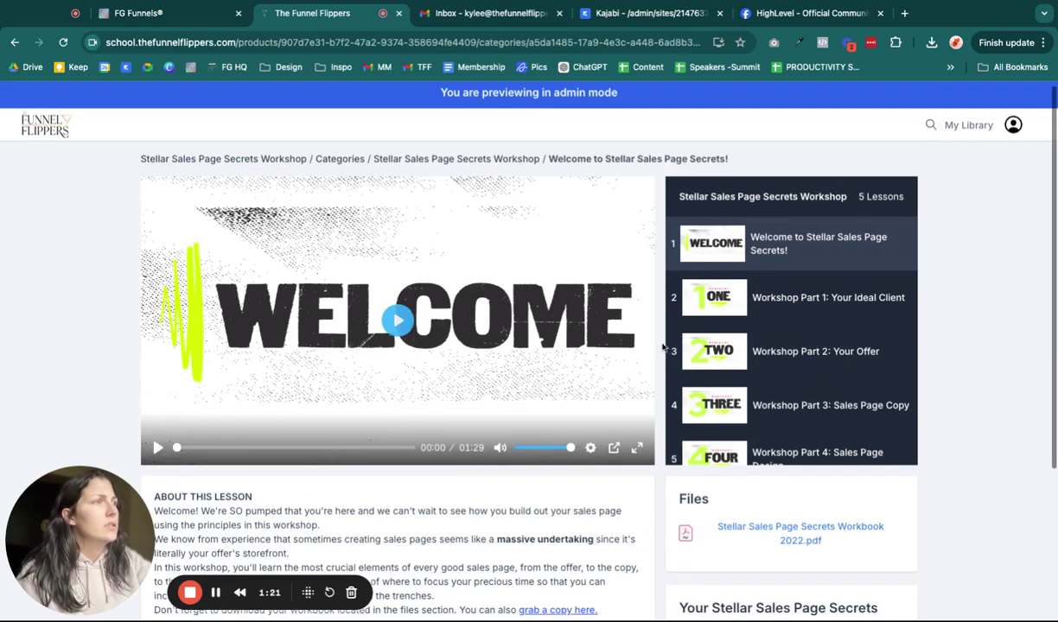
left_click(828, 303)
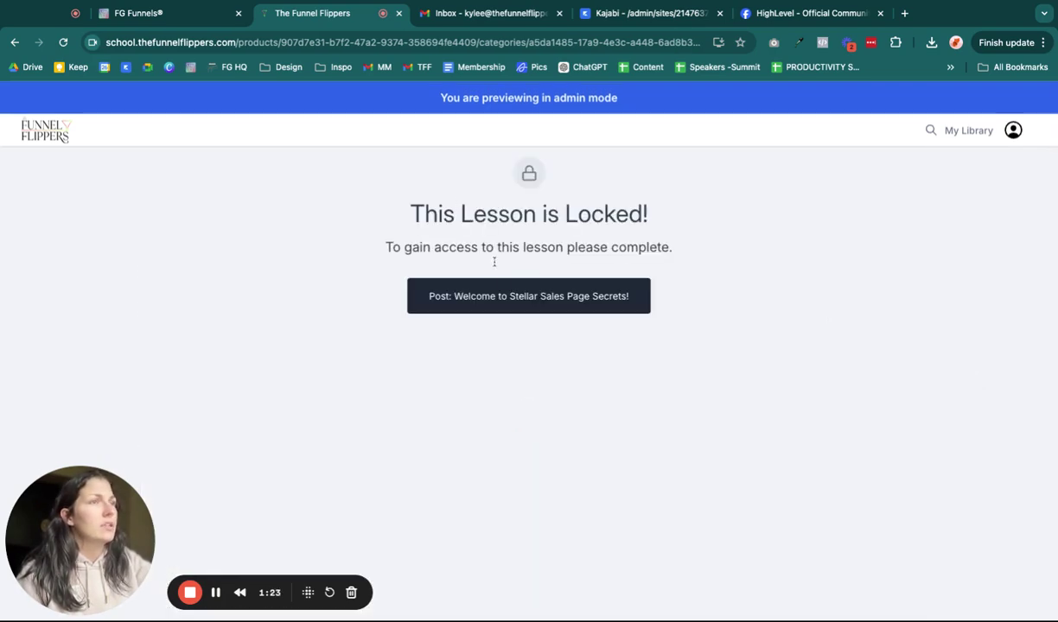
left_click(508, 300)
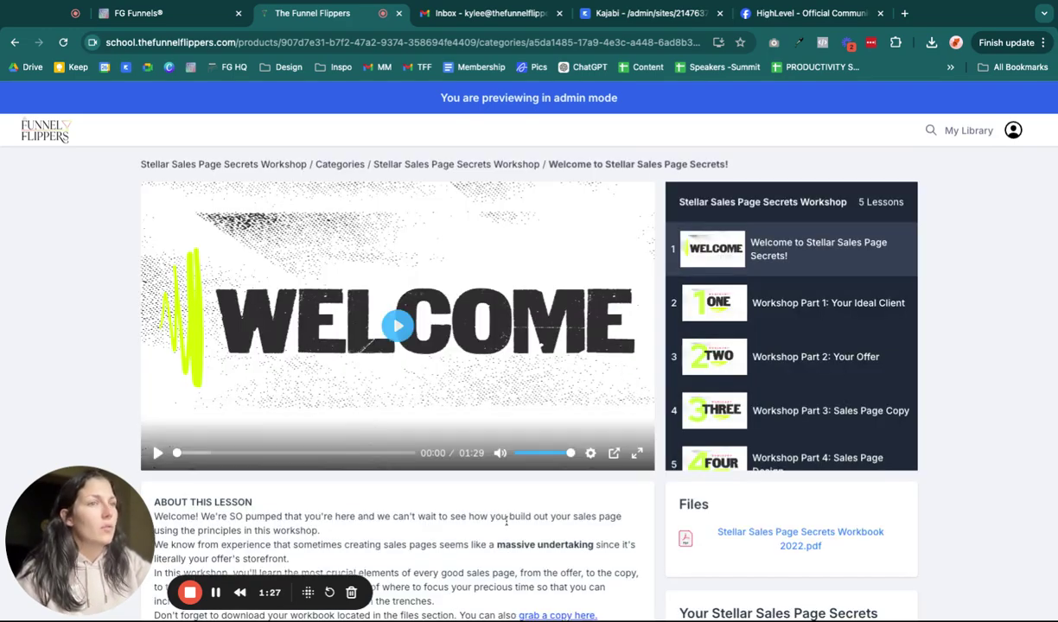
scroll(492, 496, "down", 3)
scroll(506, 521, "down", 1)
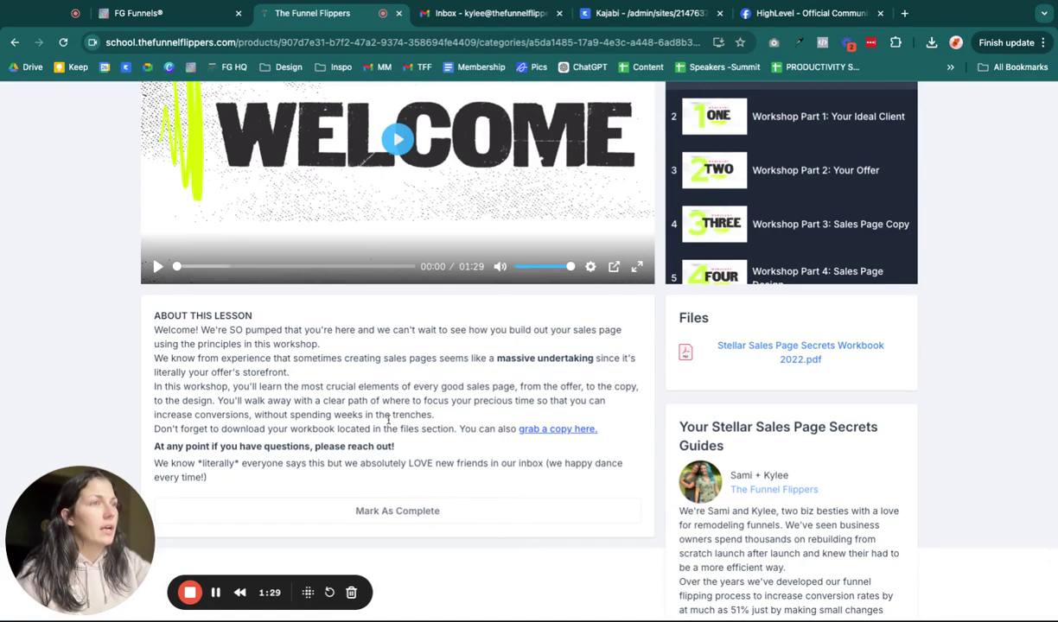
left_click(399, 268)
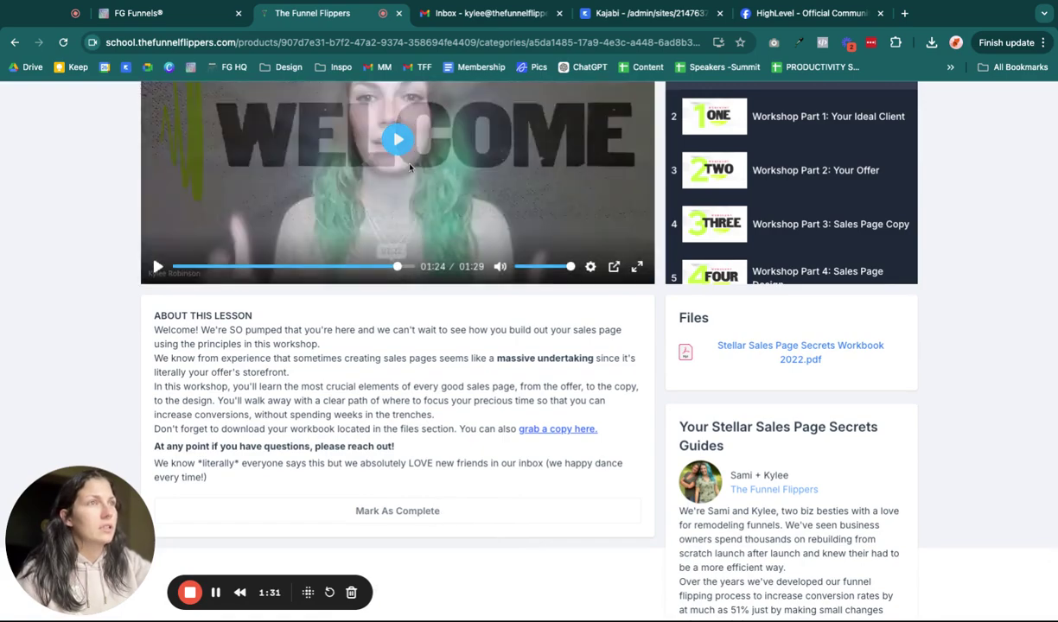
left_click(411, 267)
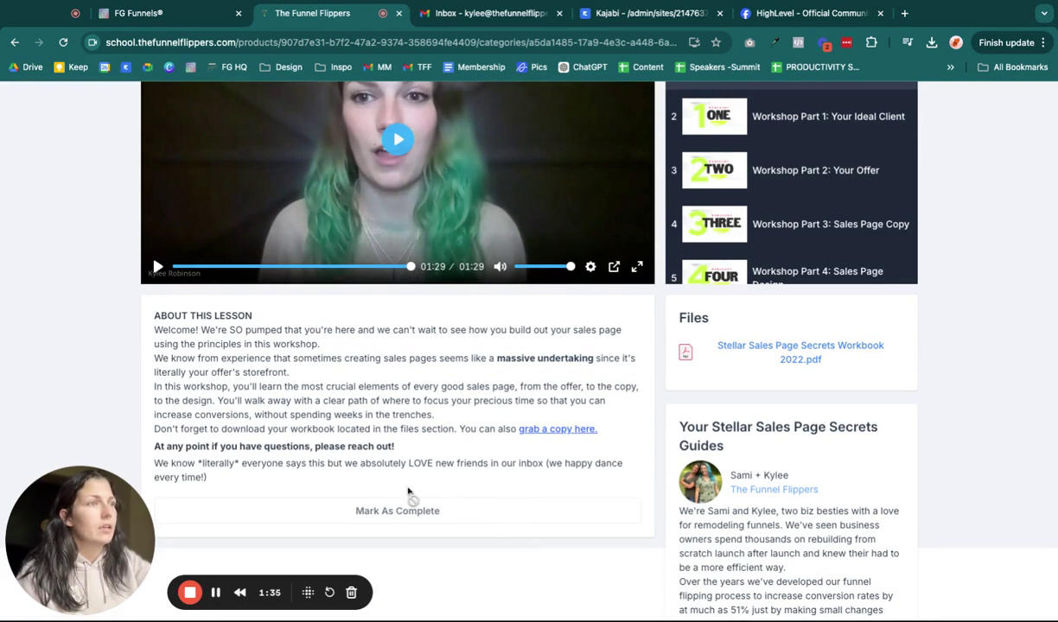
Replay and pause the welcome video, then open Workshop Part 1 to see its locked message.
scroll(415, 468, "down", 1)
scroll(471, 490, "up", 5)
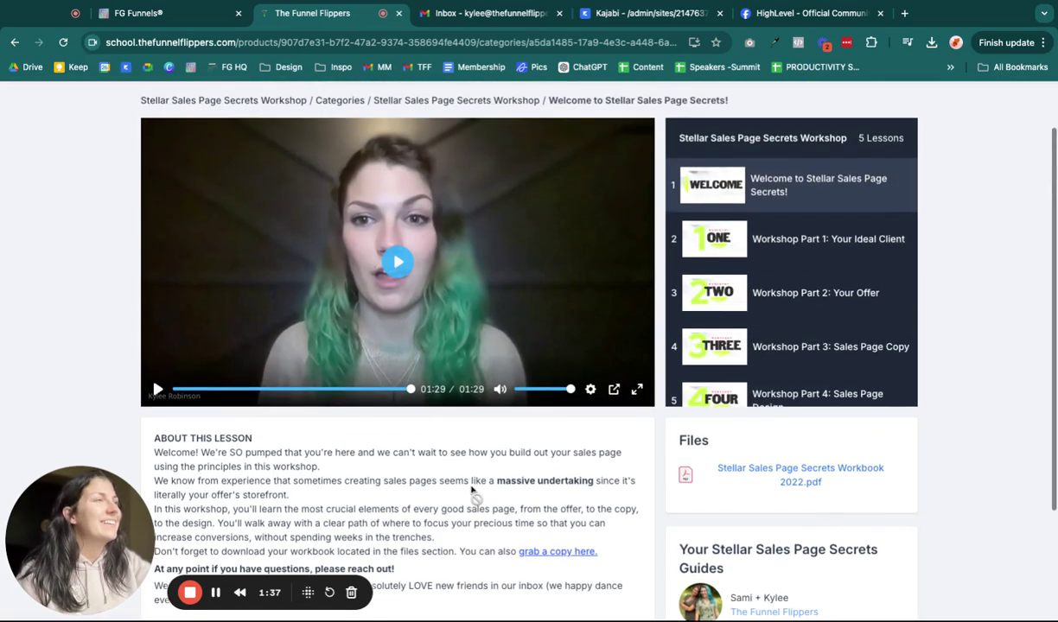
scroll(471, 490, "down", 1)
scroll(474, 493, "down", 3)
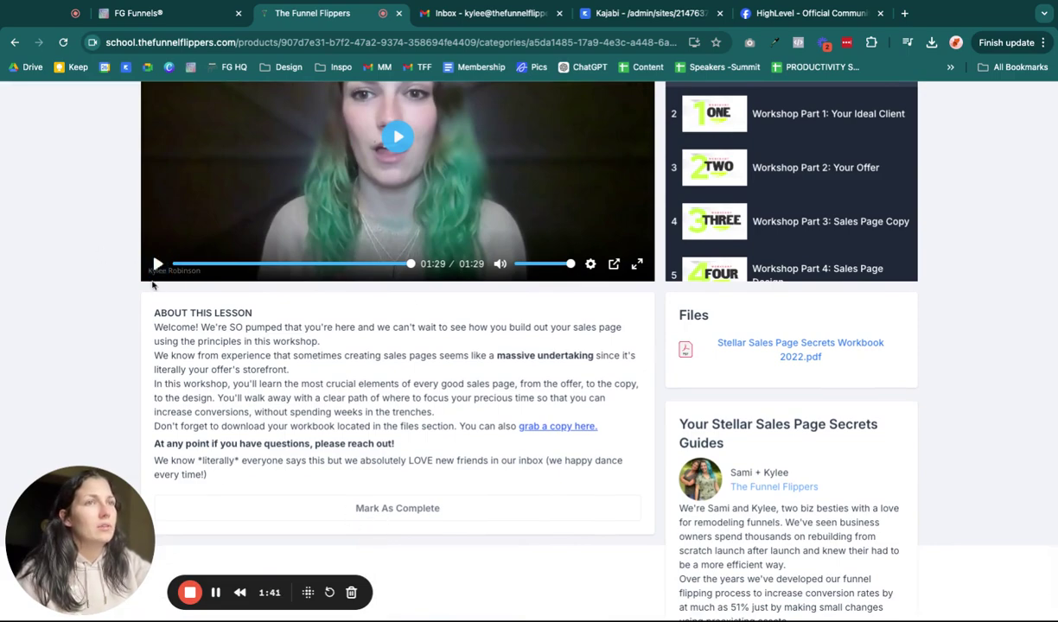
left_click(157, 264)
left_click(158, 264)
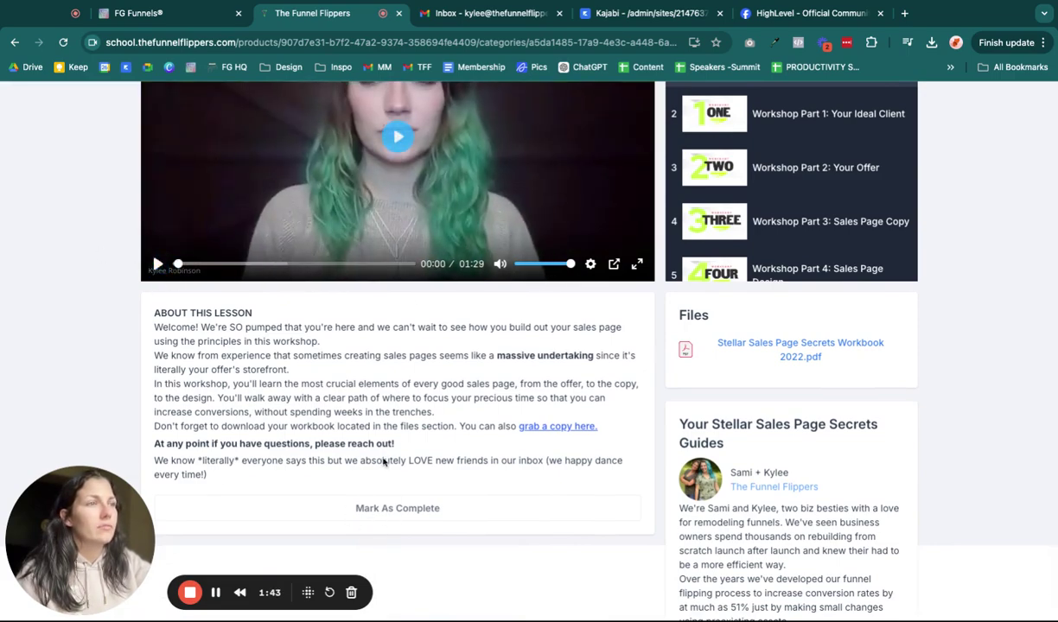
scroll(455, 512, "up", 4)
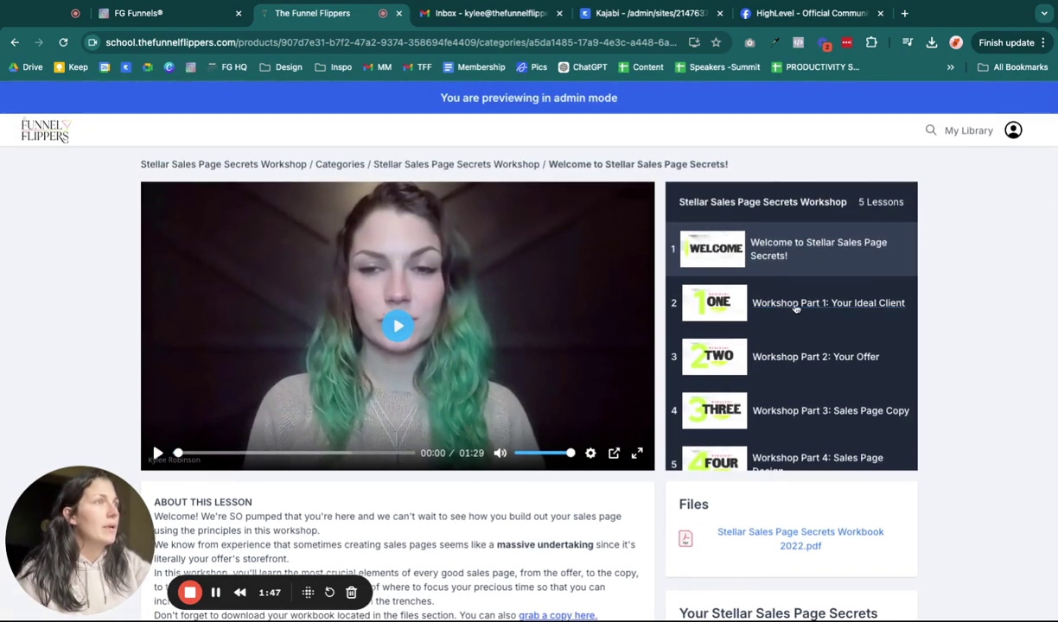
left_click(761, 302)
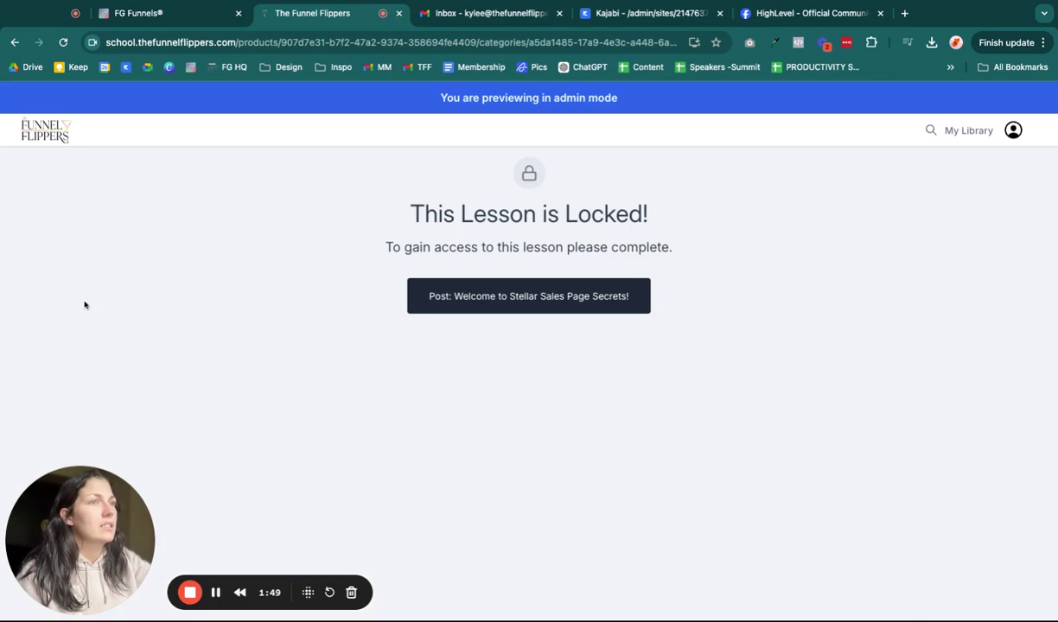
Close the member preview and set Workshop Parts 1 and 2 back to Published.
left_click(398, 14)
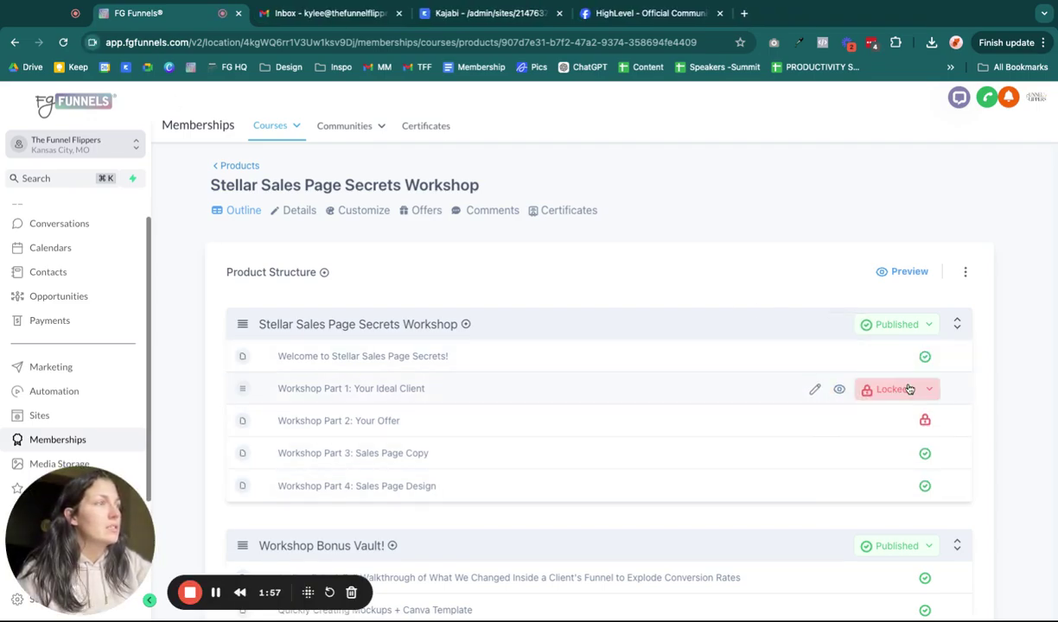
left_click(894, 389)
left_click(881, 383)
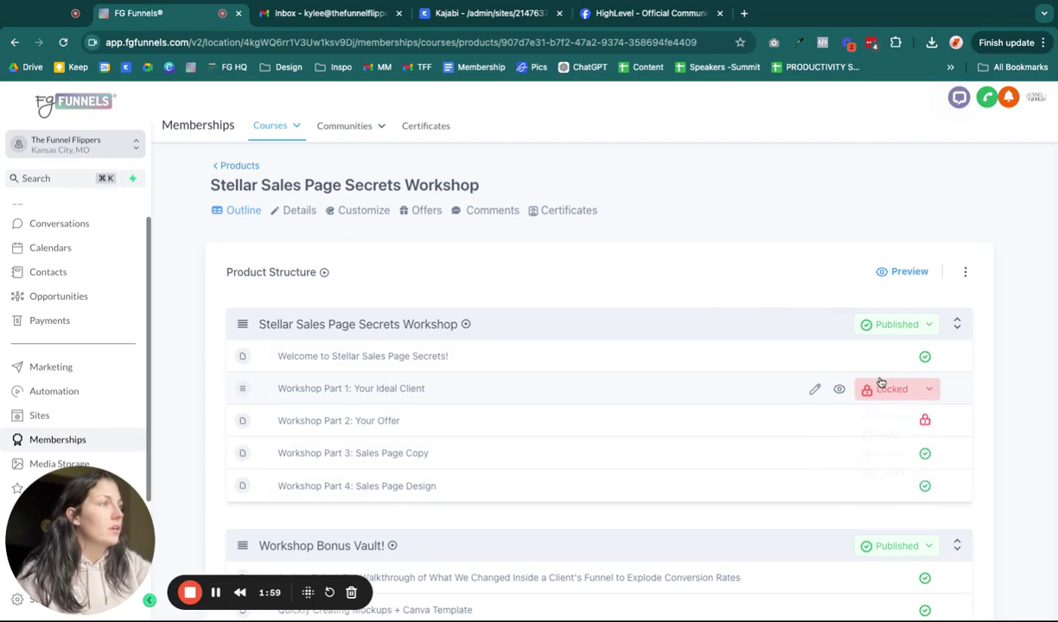
left_click(871, 393)
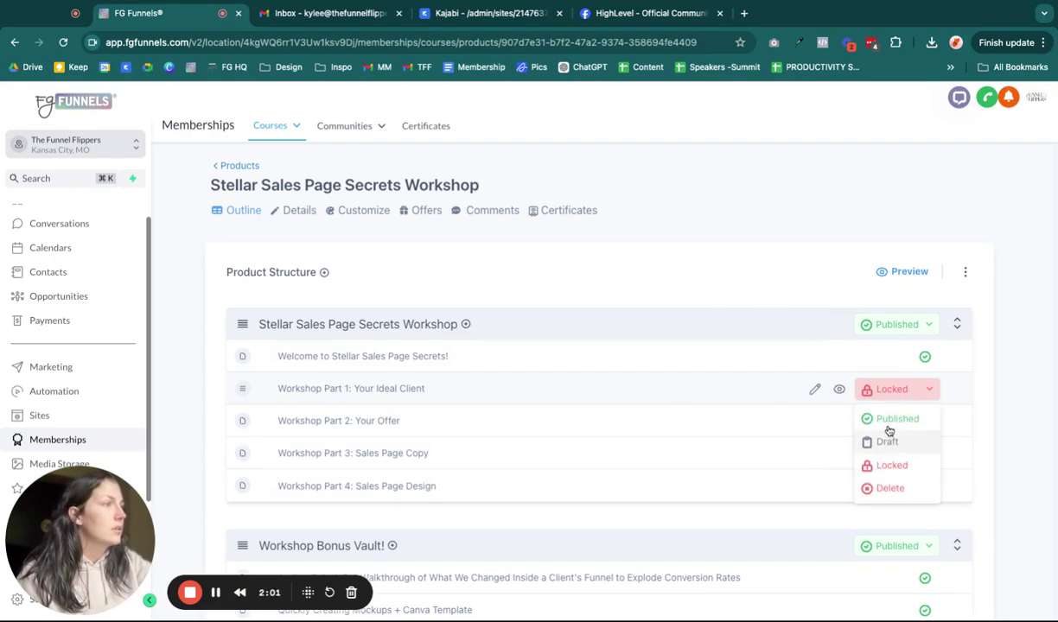
left_click(890, 419)
left_click(903, 421)
left_click(895, 451)
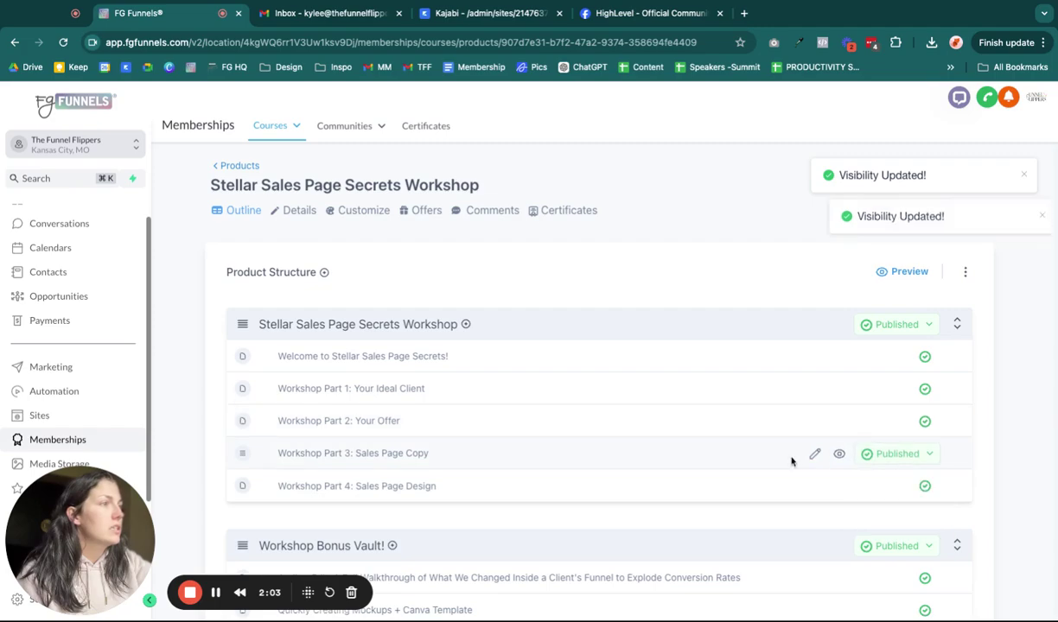
scroll(791, 461, "down", 1)
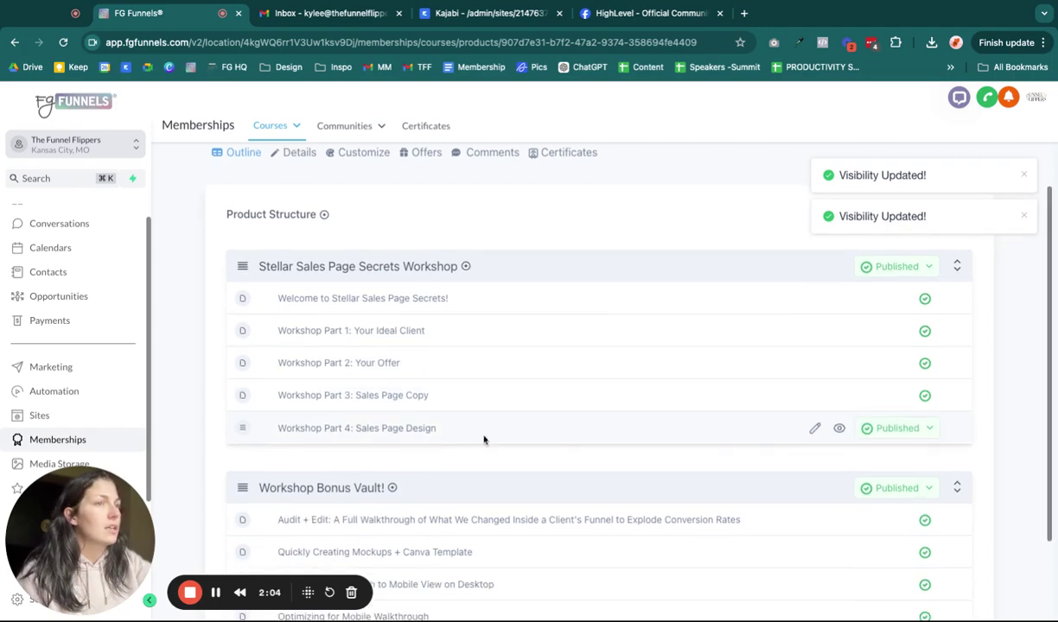
Add a Quiz-type assessment titled 'tester quiz' to the workshop section and save it.
left_click(320, 242)
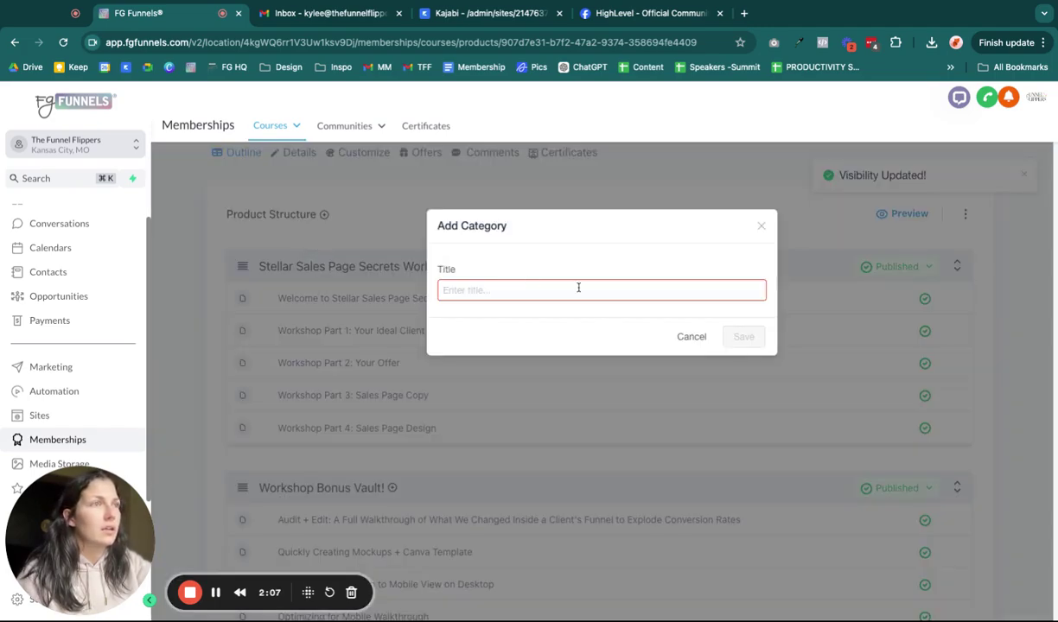
left_click(692, 337)
mouse_move(466, 268)
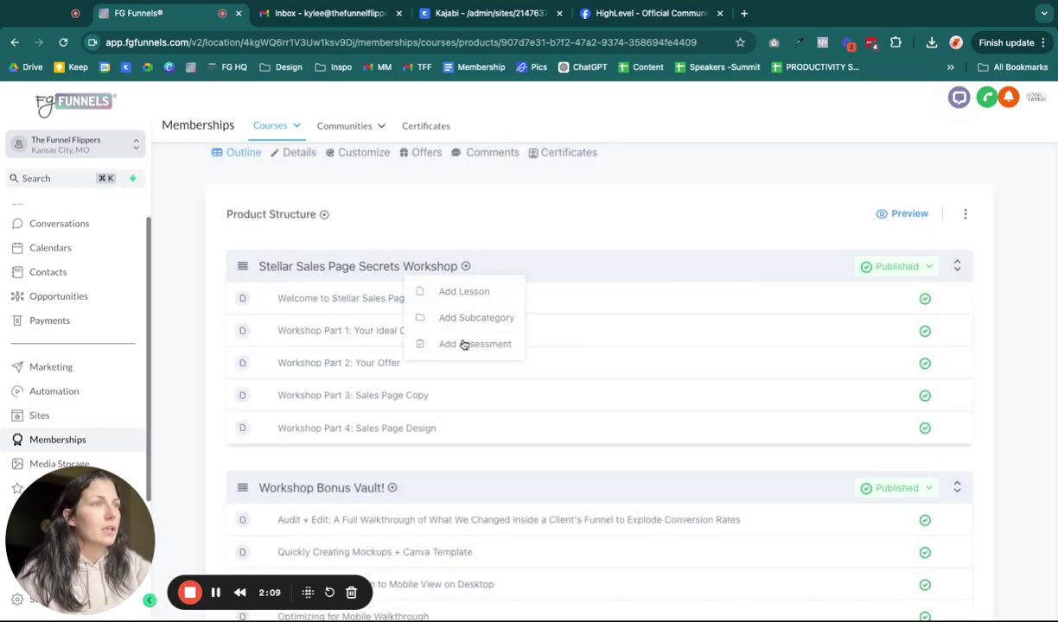
left_click(463, 344)
left_click(488, 344)
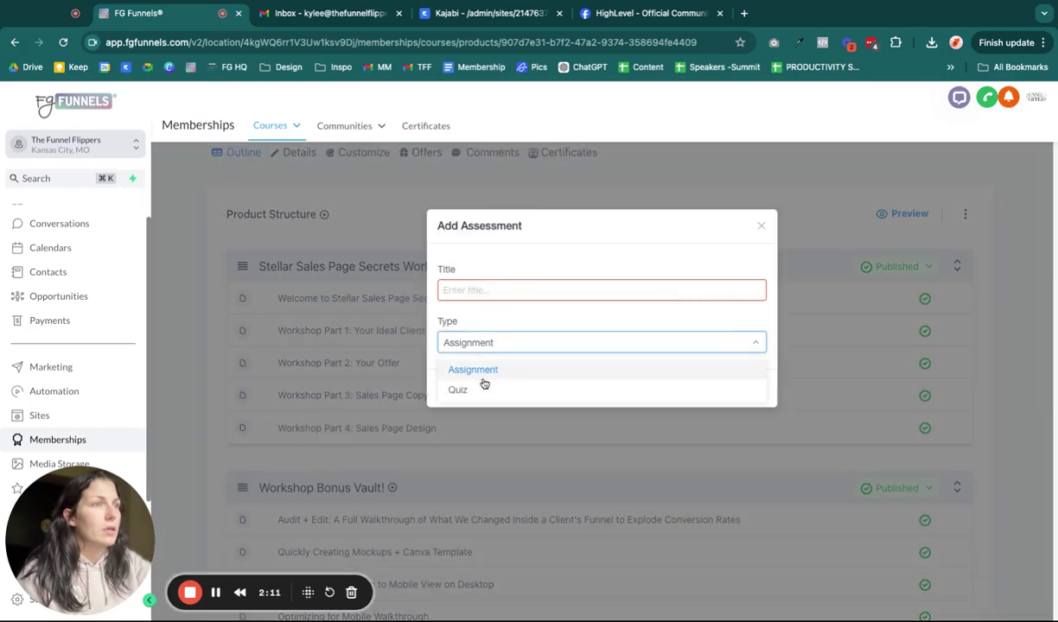
left_click(482, 388)
left_click(458, 293)
type("tester quiz")
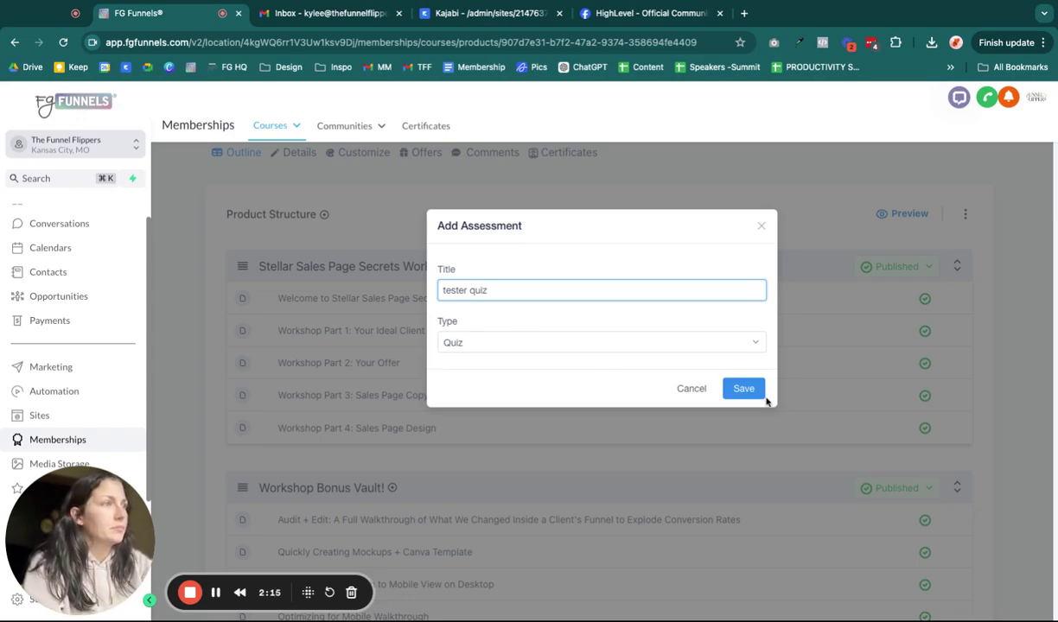
left_click(737, 387)
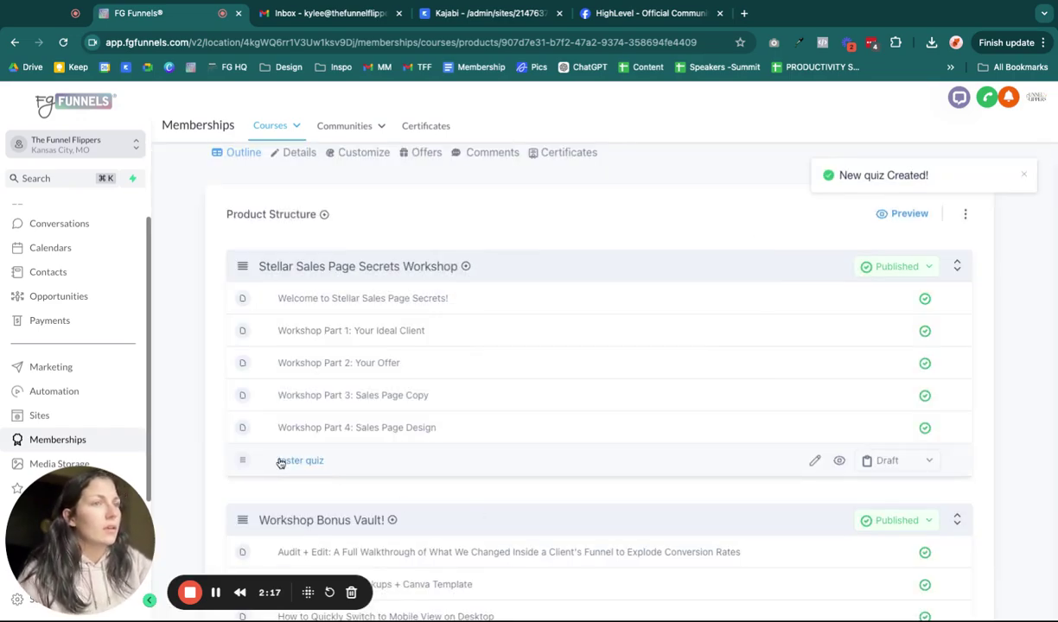
Open tester quiz and require a passing grade of 75%.
left_click(280, 461)
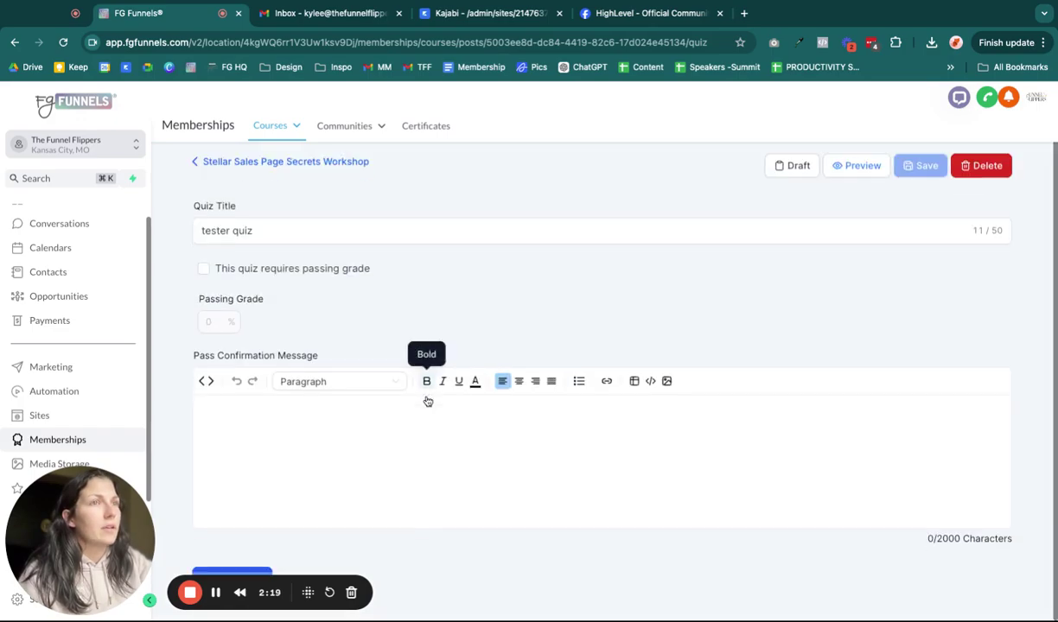
left_click(204, 278)
scroll(168, 268, "down", 1)
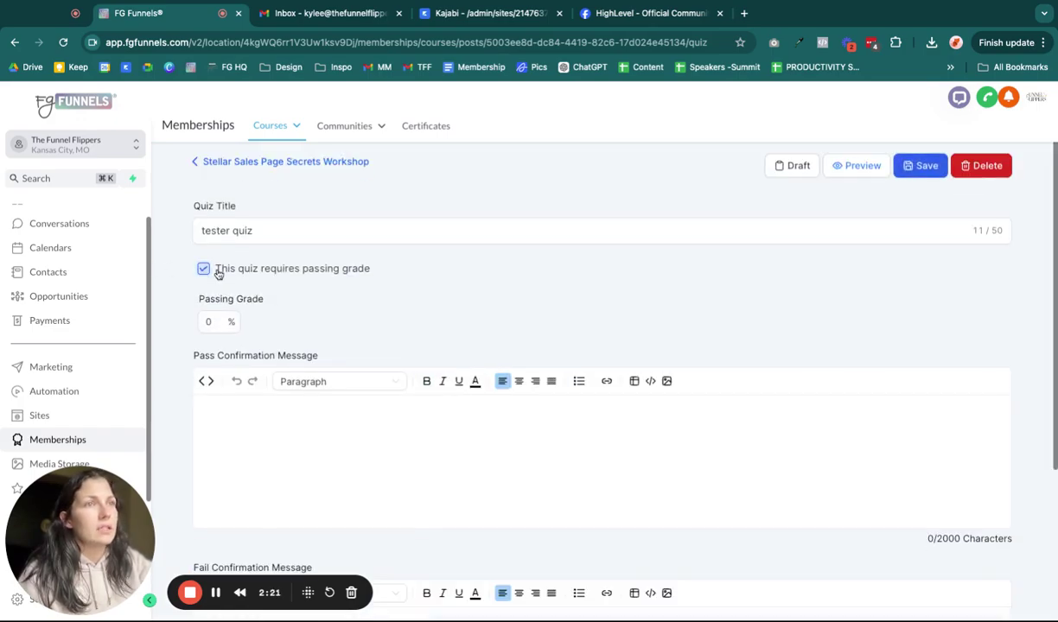
key("BackSpace")
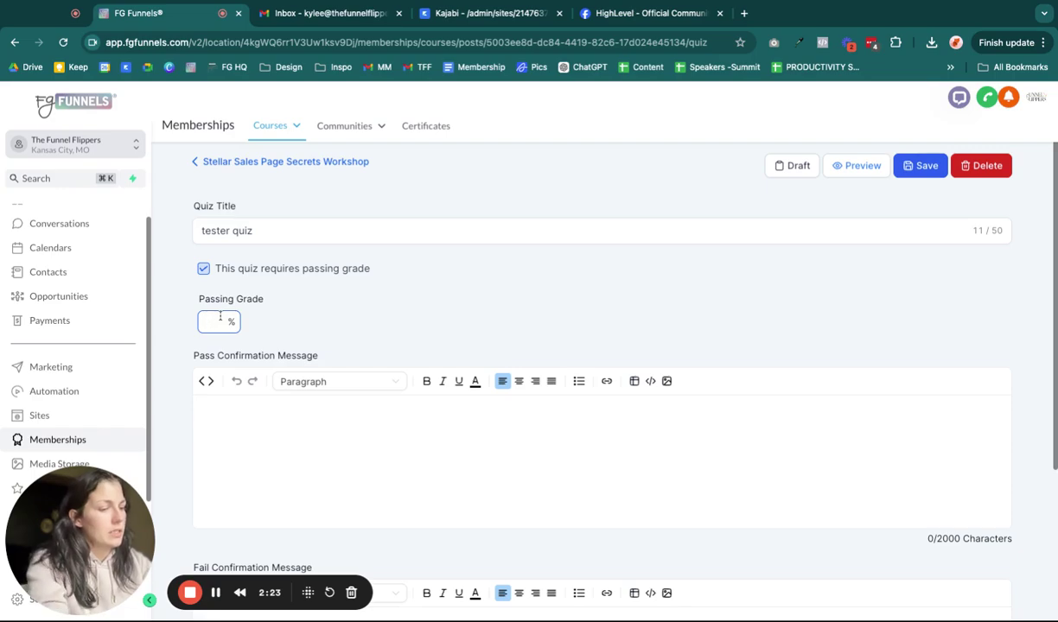
scroll(327, 372, "down", 3)
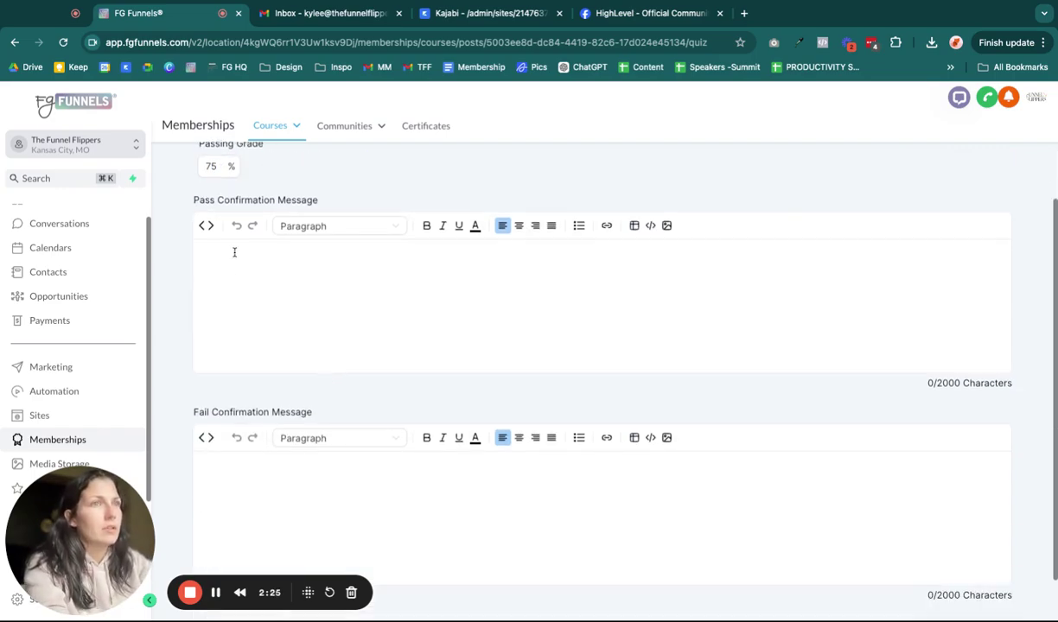
scroll(271, 296, "up", 2)
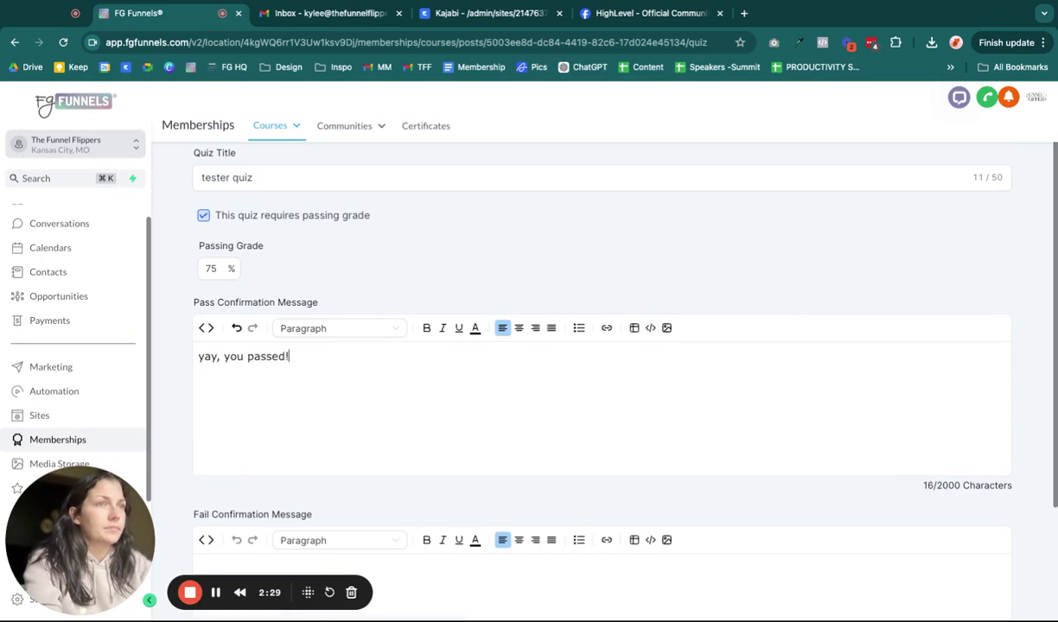
scroll(327, 361, "down", 3)
Enter 'try again' as the fail confirmation message.
left_click(362, 435)
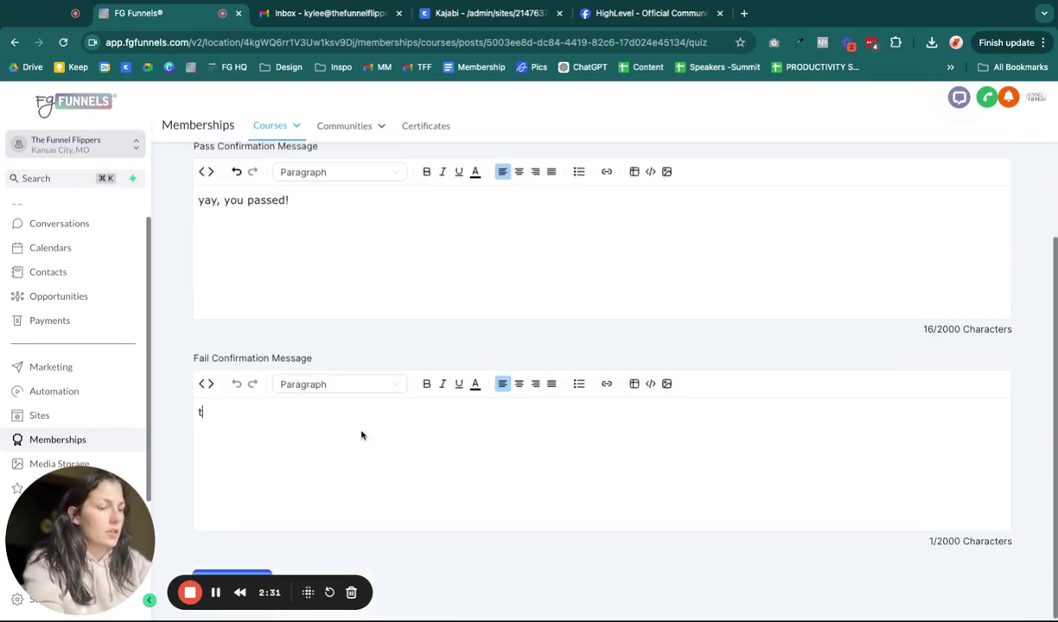
type("try again")
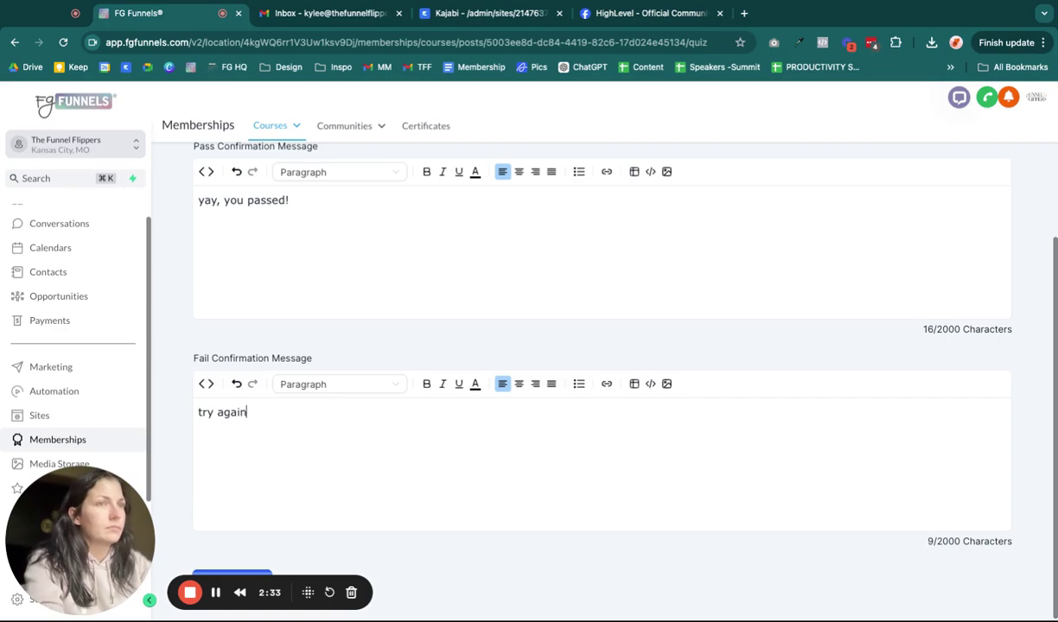
scroll(473, 477, "down", 1)
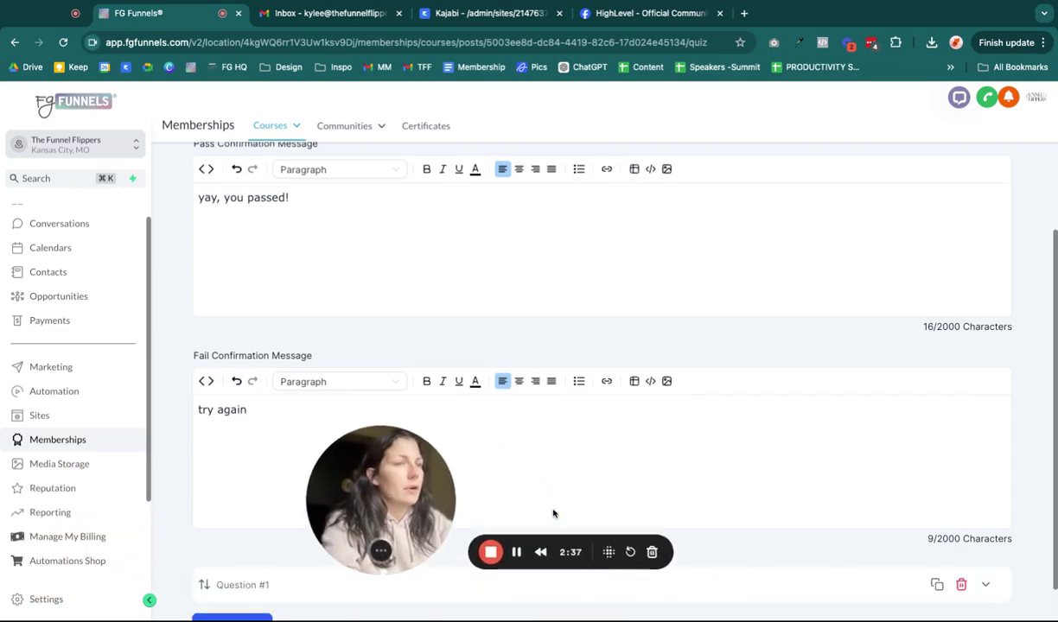
Expand Question #1 and set its type to Multiple Choice.
scroll(449, 514, "down", 1)
left_click(270, 546)
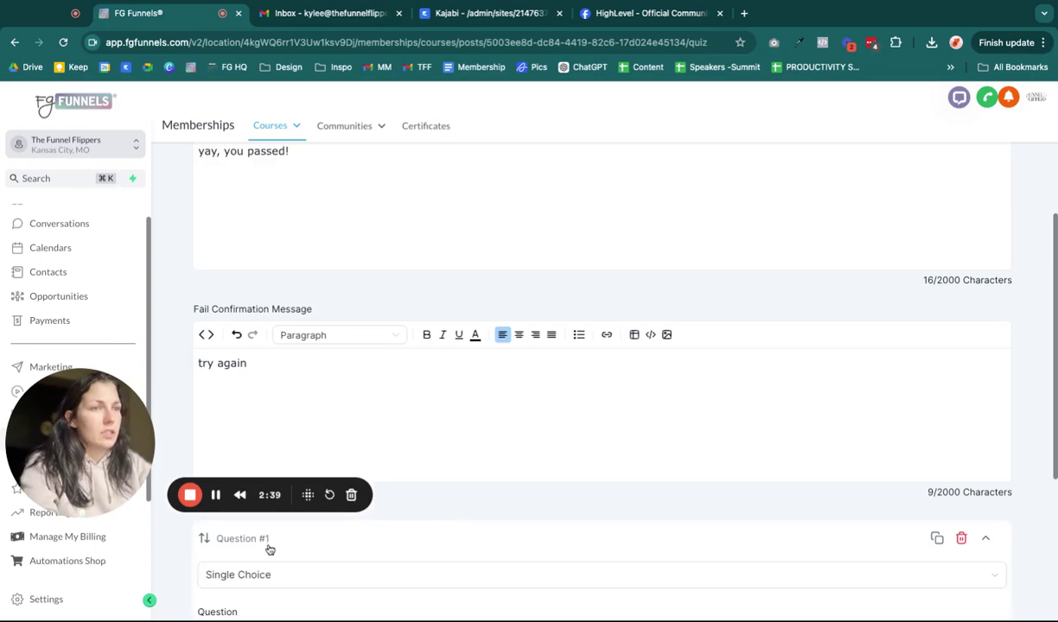
scroll(297, 568, "down", 1)
left_click(293, 538)
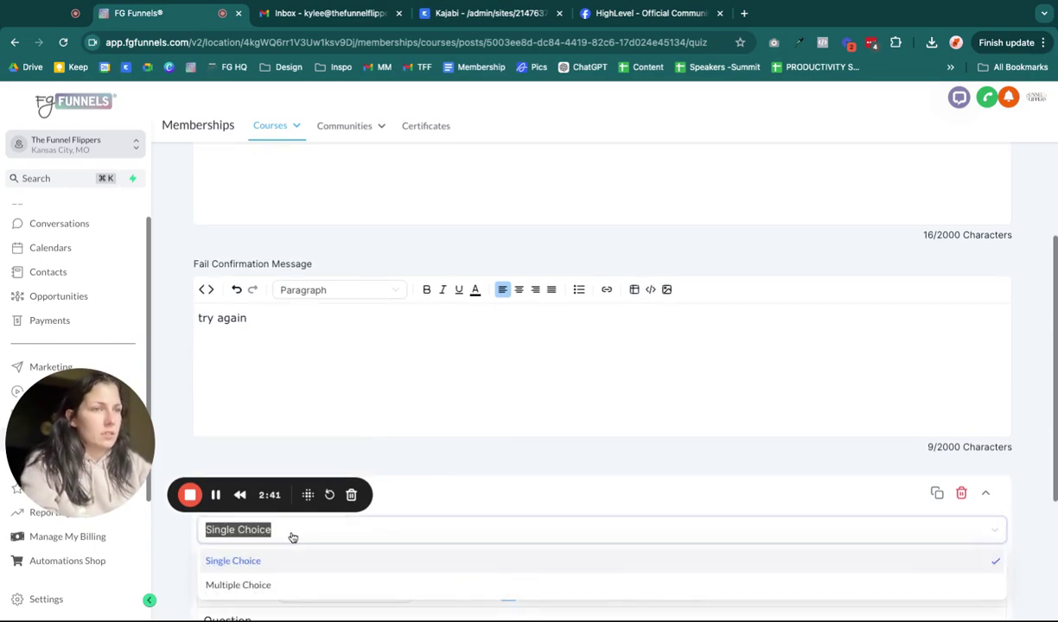
left_click(436, 472)
scroll(422, 471, "down", 4)
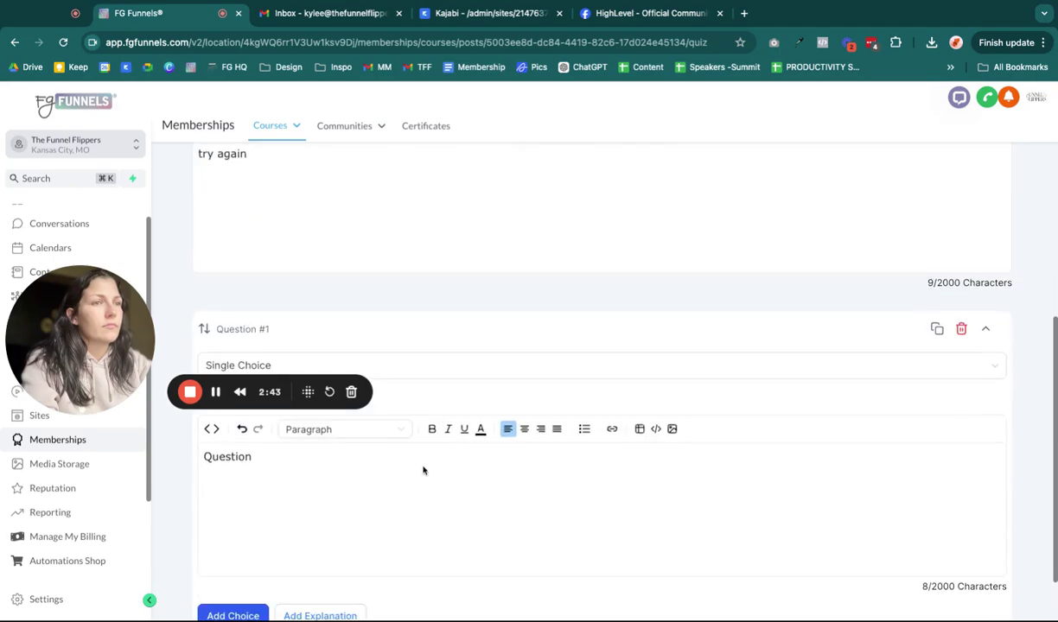
scroll(423, 470, "up", 2)
left_click(380, 465)
left_click(293, 521)
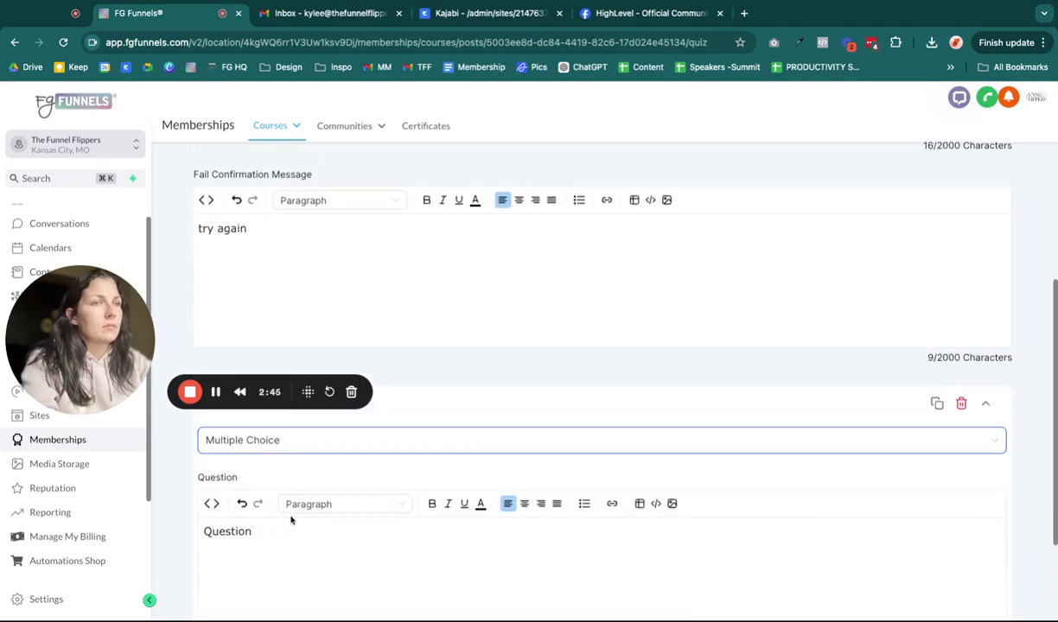
scroll(290, 519, "down", 2)
Make Question #1 ask 'What color is the sky?' with answers Blue and Green, Blue correct.
left_click(268, 469)
double_click(248, 457)
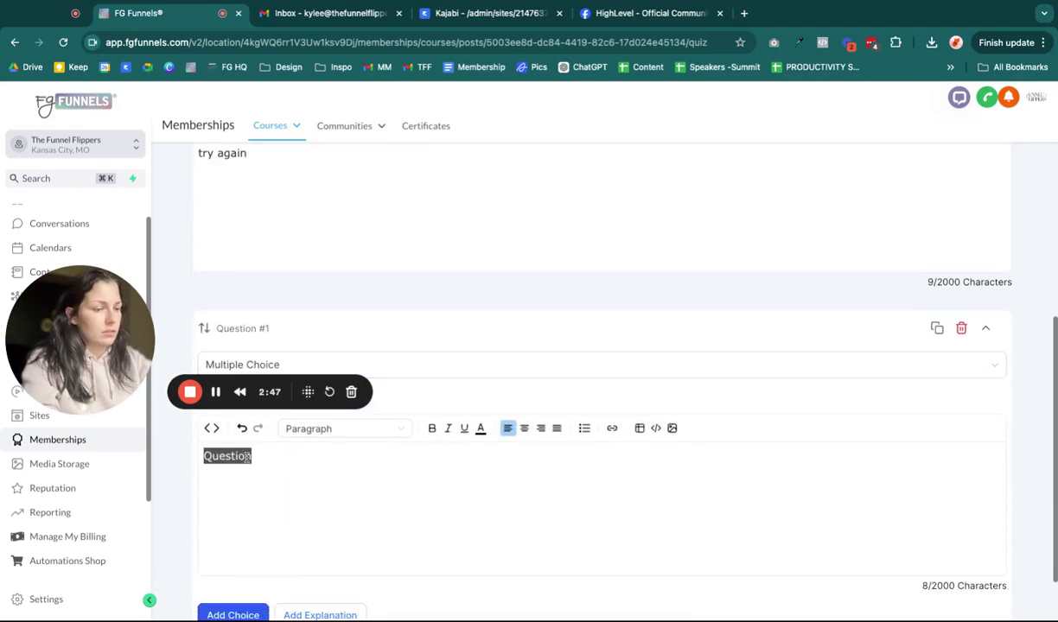
type("What color is the sky?")
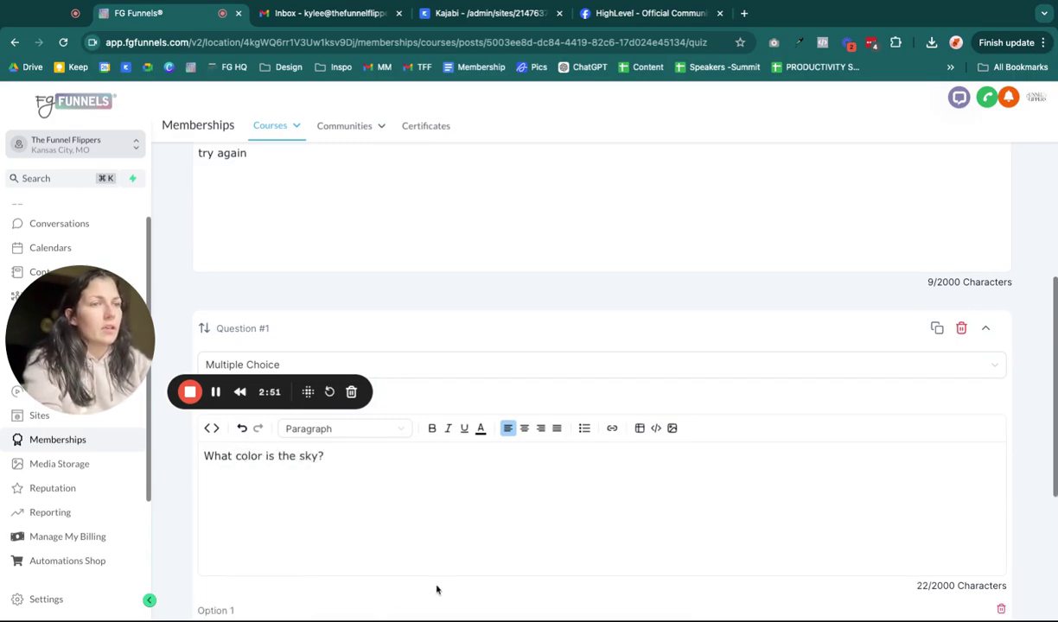
scroll(346, 514, "down", 5)
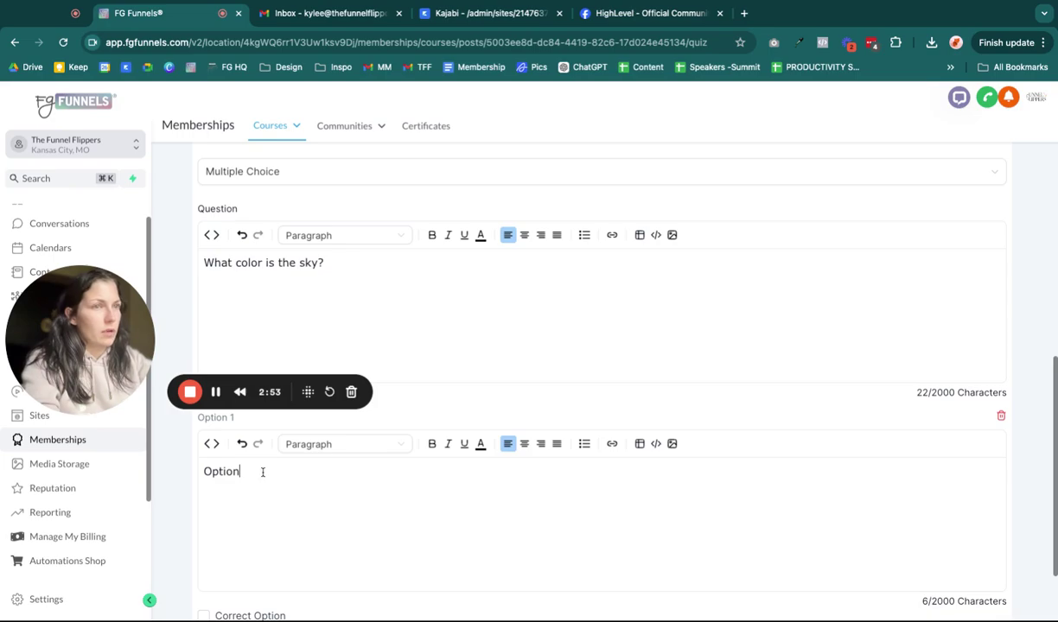
left_click_drag(263, 472, 189, 479)
type("Blue")
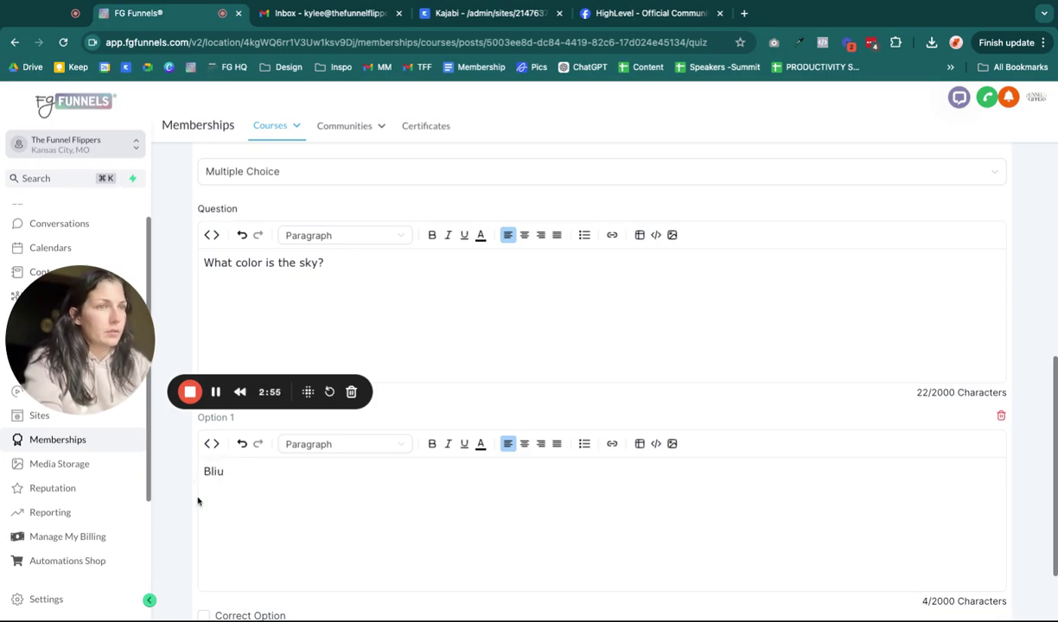
scroll(296, 535, "down", 3)
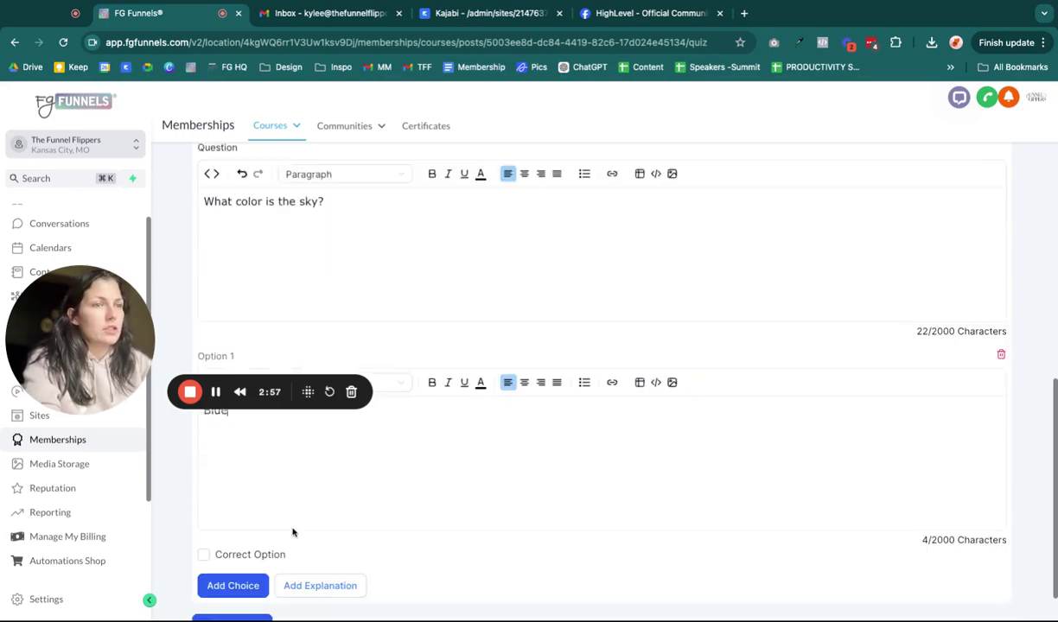
left_click(229, 540)
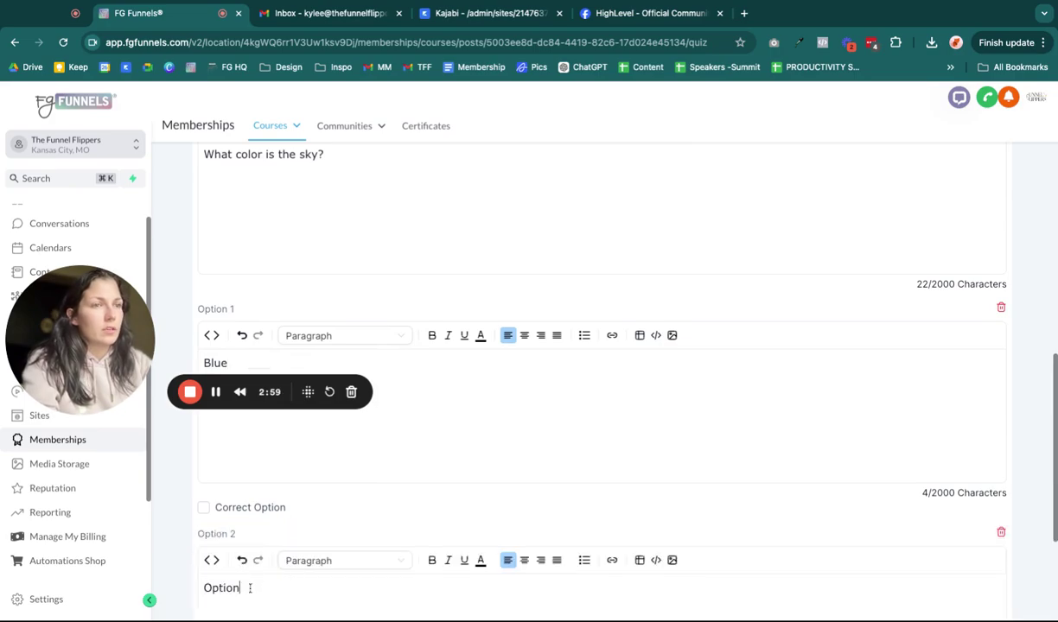
left_click_drag(250, 587, 153, 592)
type("GRe")
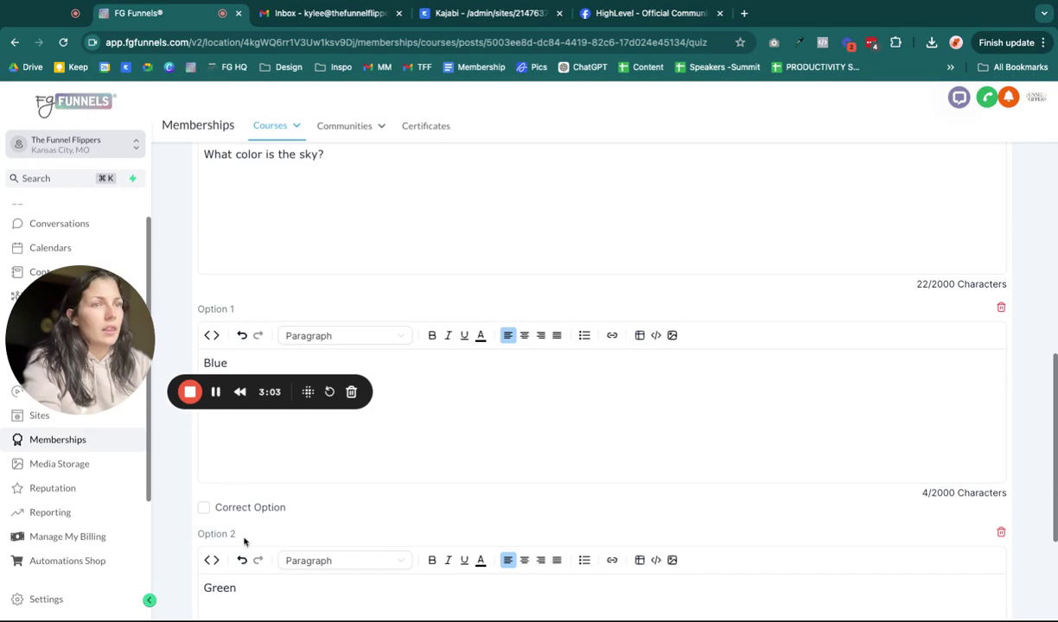
left_click(203, 509)
scroll(459, 483, "down", 3)
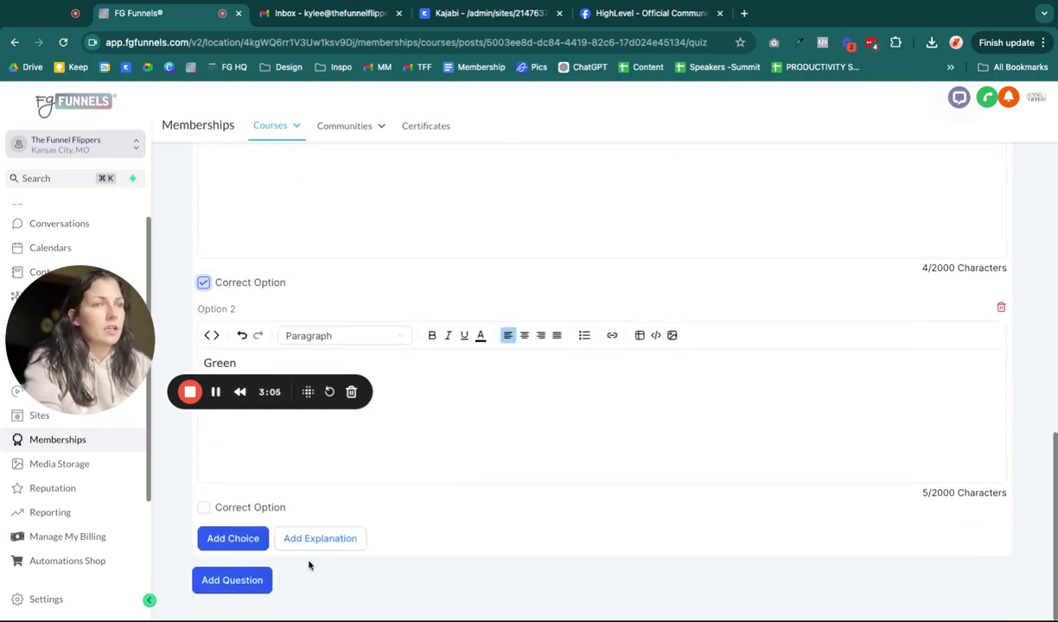
Add a second question and switch Question #1 to Single Choice.
left_click(252, 577)
scroll(466, 541, "up", 5)
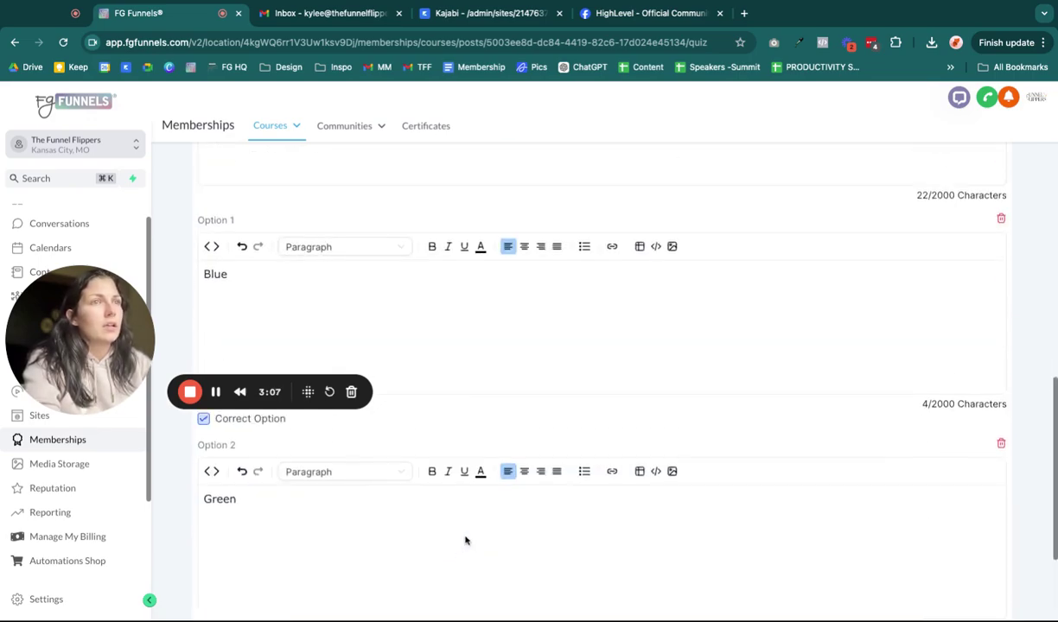
scroll(348, 393, "up", 2)
left_click(285, 205)
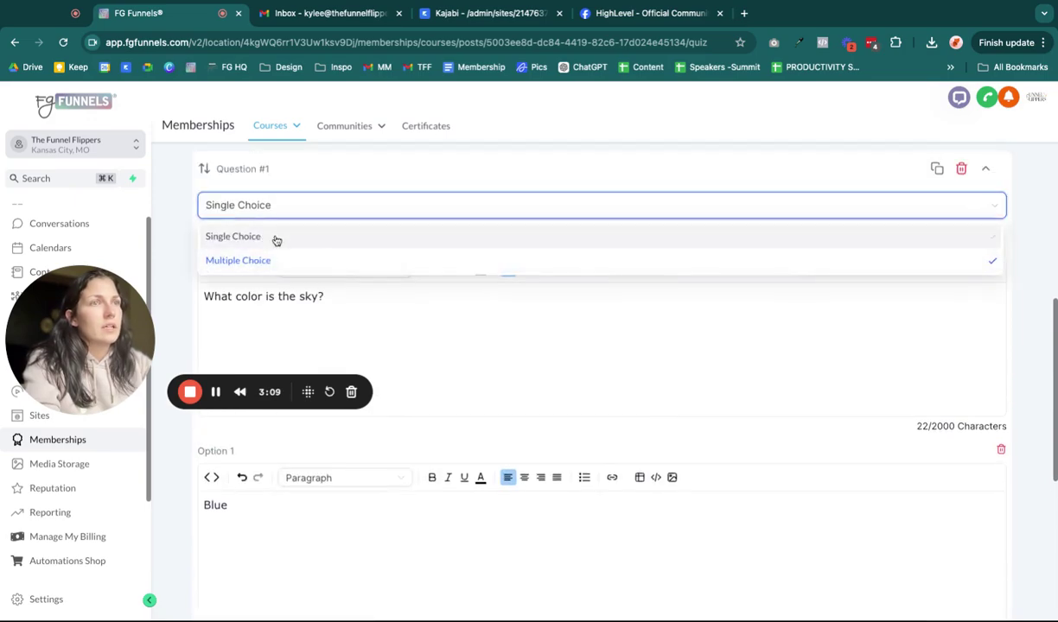
left_click(276, 237)
scroll(424, 384, "down", 2)
scroll(467, 346, "down", 2)
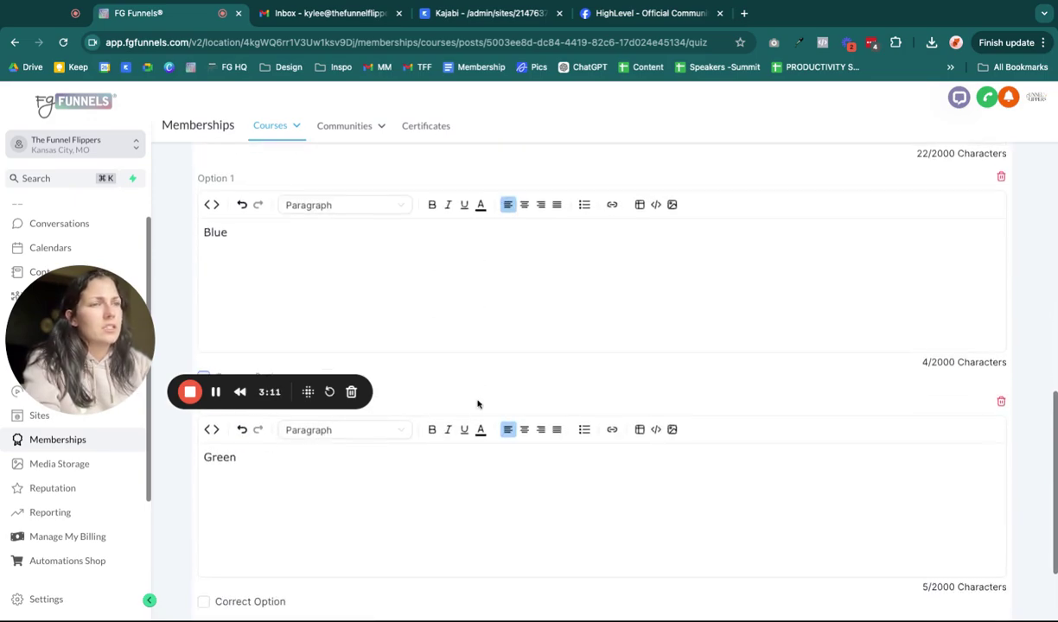
scroll(479, 402, "up", 2)
scroll(571, 424, "up", 1)
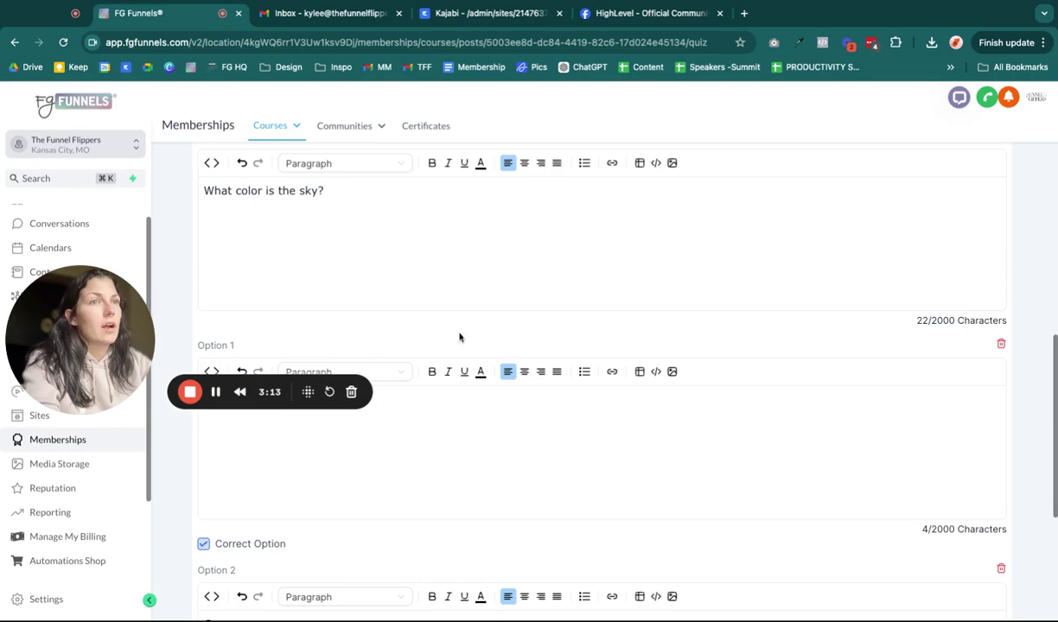
scroll(481, 271, "down", 4)
scroll(346, 501, "down", 2)
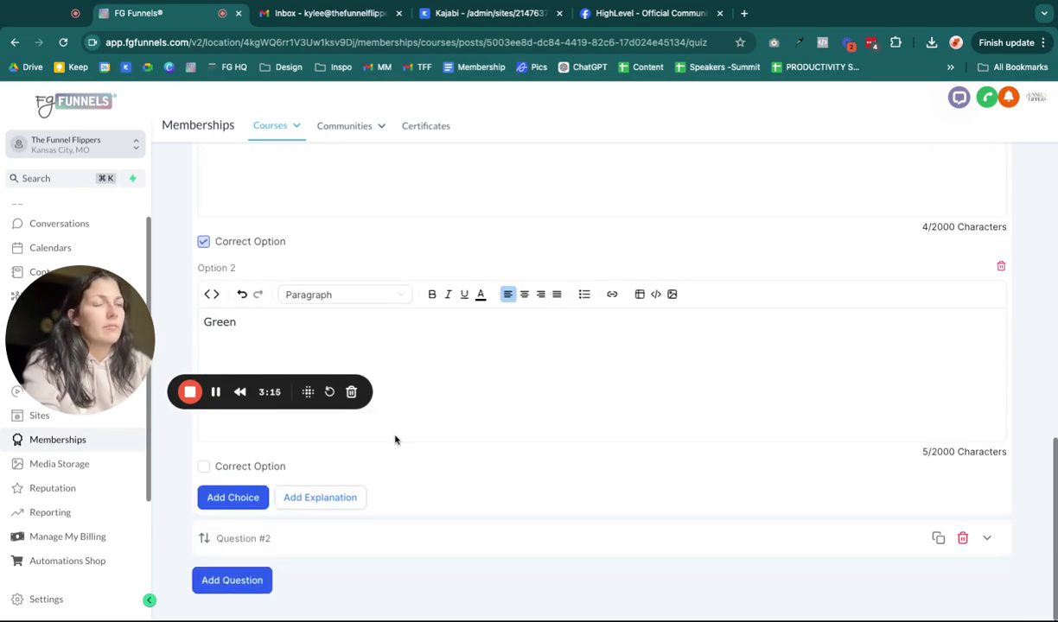
Expand Question #2, keep it Single Choice, and word it 'What color is the grass?'.
left_click(268, 539)
scroll(403, 566, "down", 4)
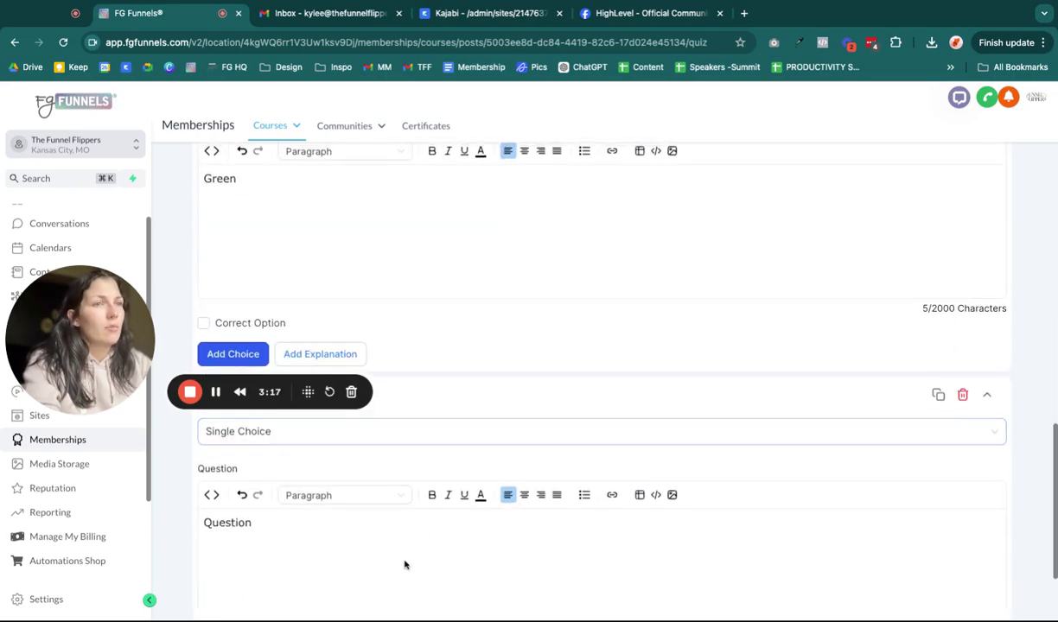
scroll(294, 493, "up", 2)
left_click(295, 493)
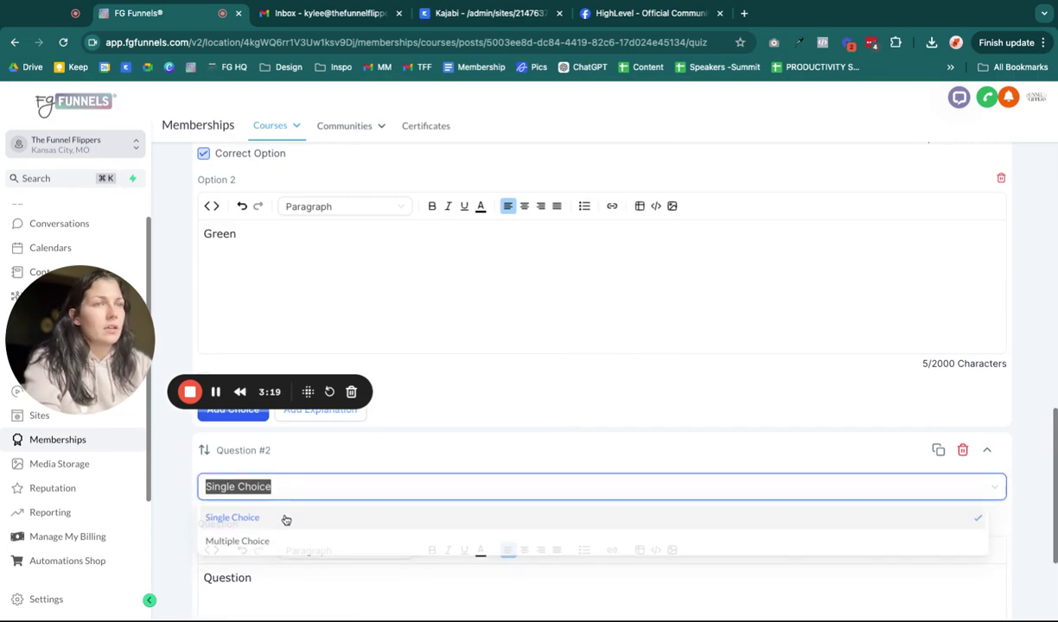
left_click(286, 520)
scroll(286, 519, "down", 2)
double_click(243, 478)
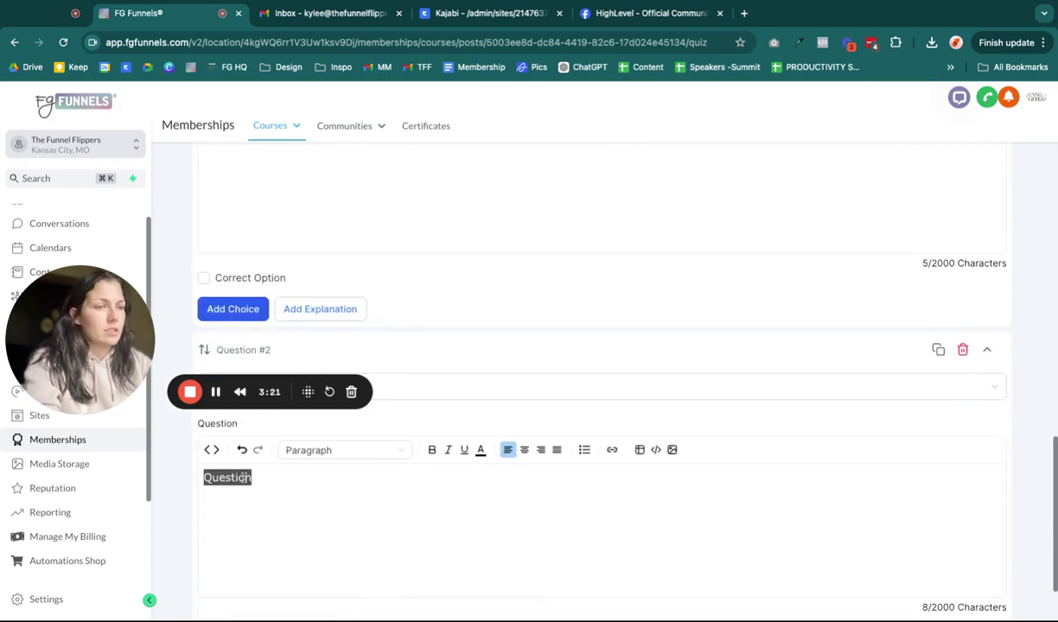
type("What color is the grass?")
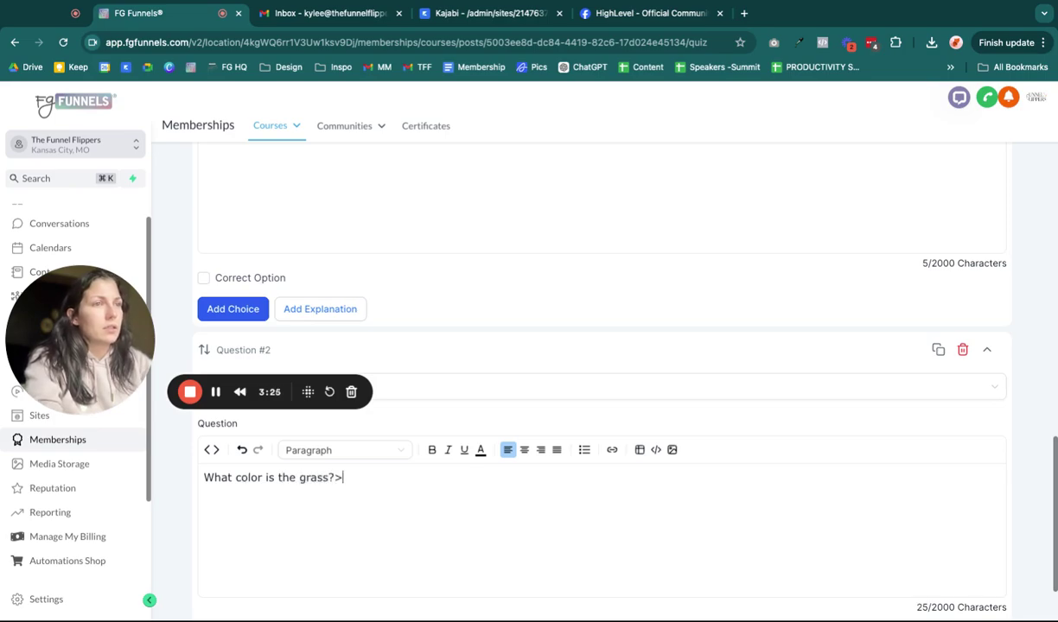
scroll(253, 513, "down", 2)
Give question two answers Purple and Green, Green correct, then add Question #3.
left_click(251, 541)
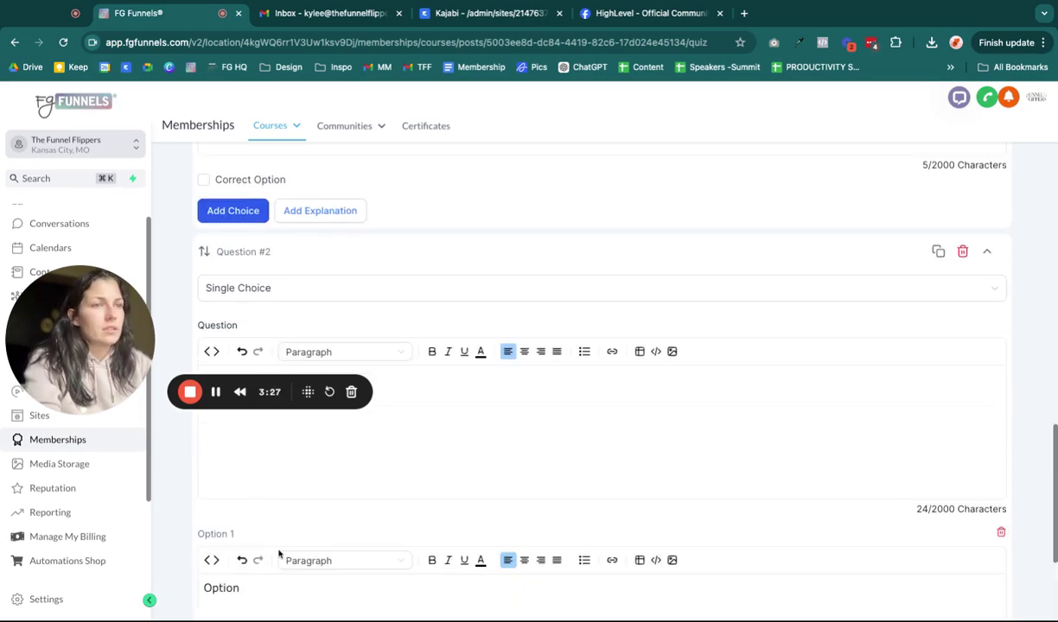
scroll(272, 571, "down", 2)
scroll(251, 519, "down", 1)
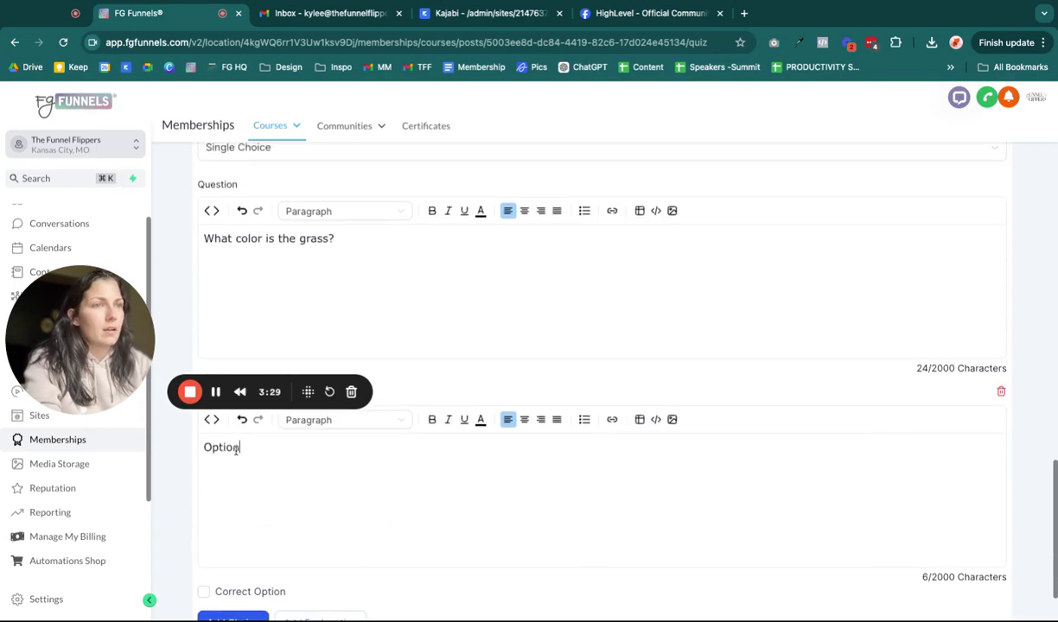
double_click(238, 450)
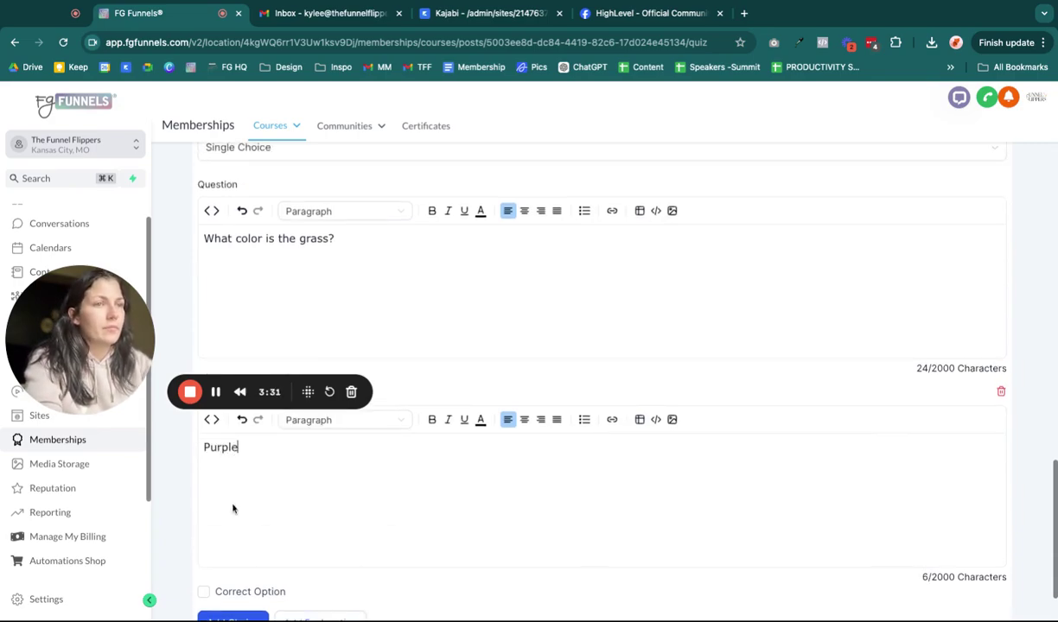
scroll(260, 532, "down", 2)
left_click(242, 538)
scroll(251, 518, "down", 2)
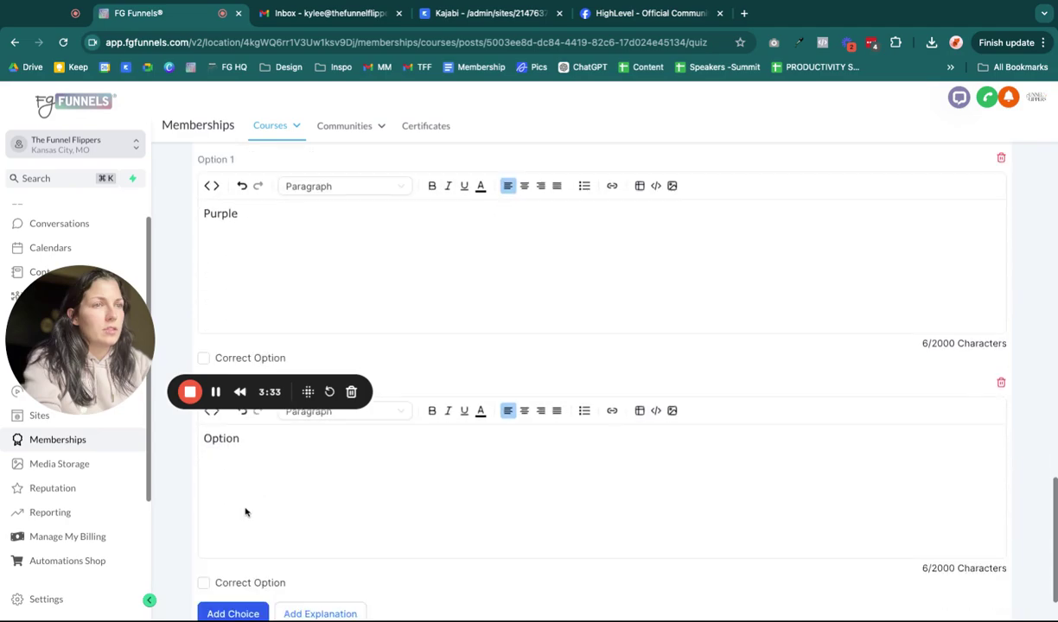
type("Green")
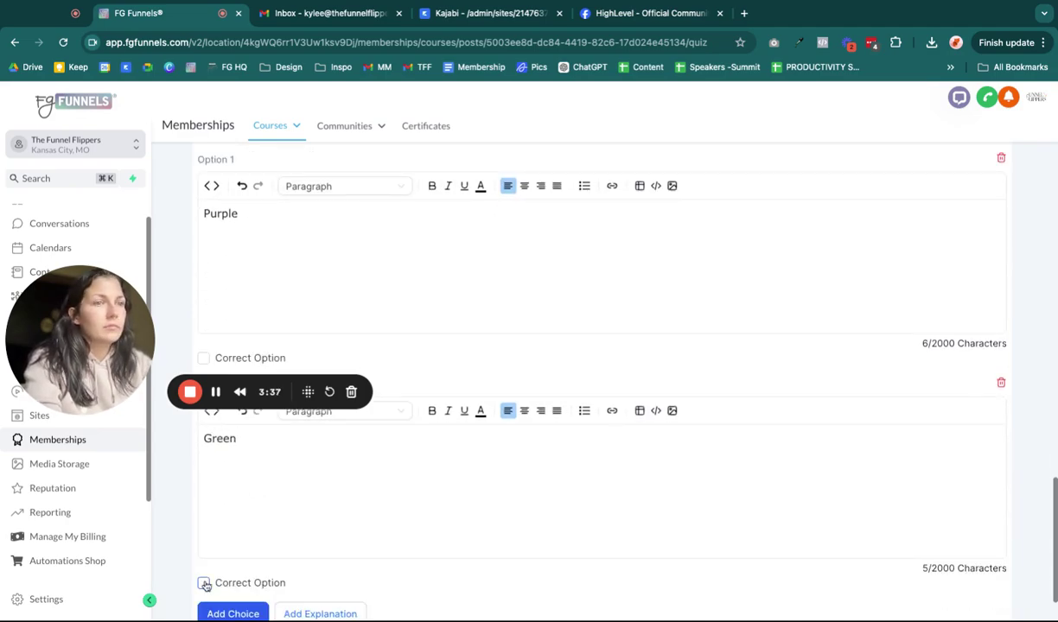
scroll(343, 567, "down", 1)
left_click(242, 577)
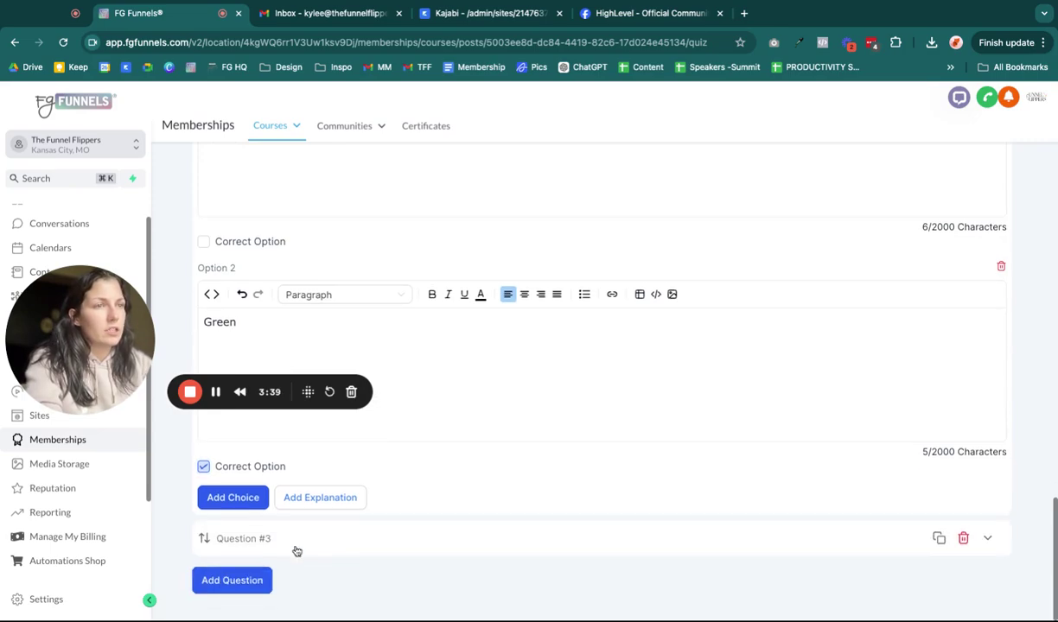
Write Question #3 as 'What is the planet that provides light to the earth?'.
left_click(285, 538)
scroll(296, 552, "down", 2)
left_click(285, 442)
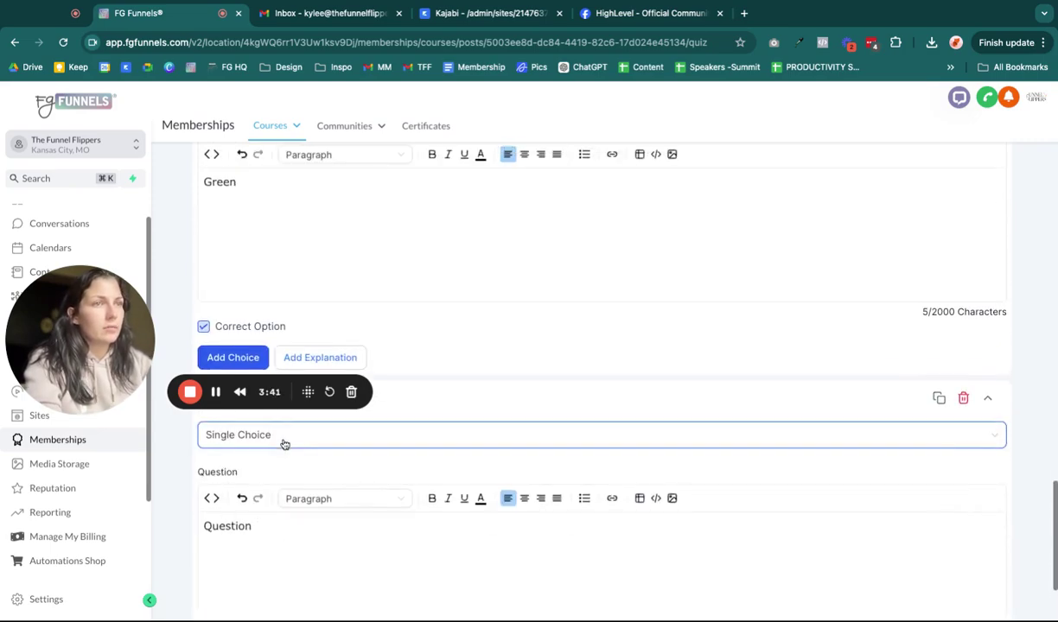
left_click(263, 545)
scroll(259, 527, "down", 1)
double_click(234, 473)
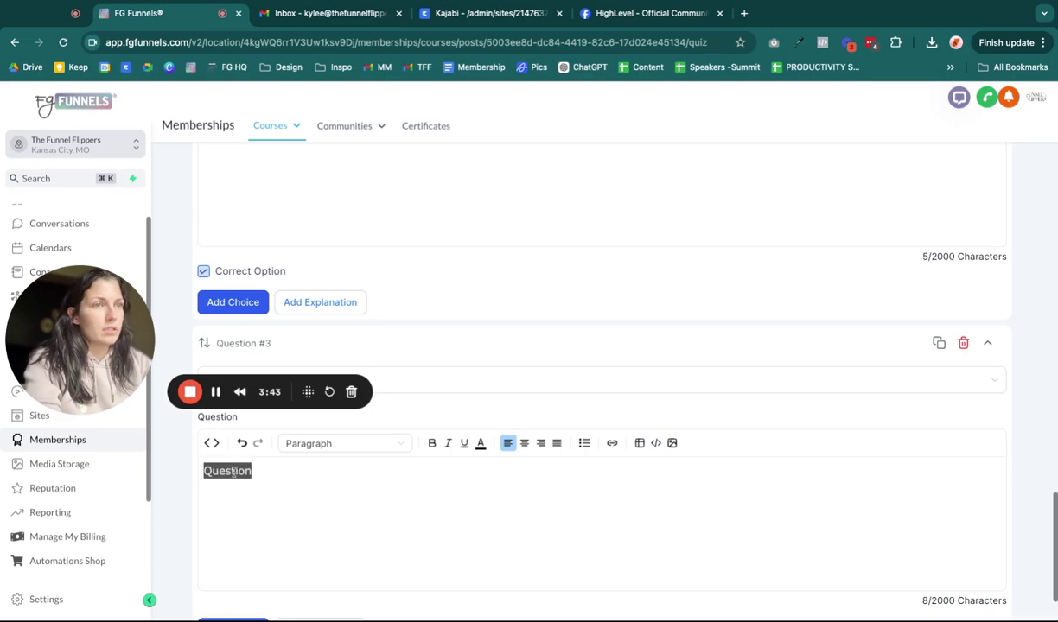
type("W")
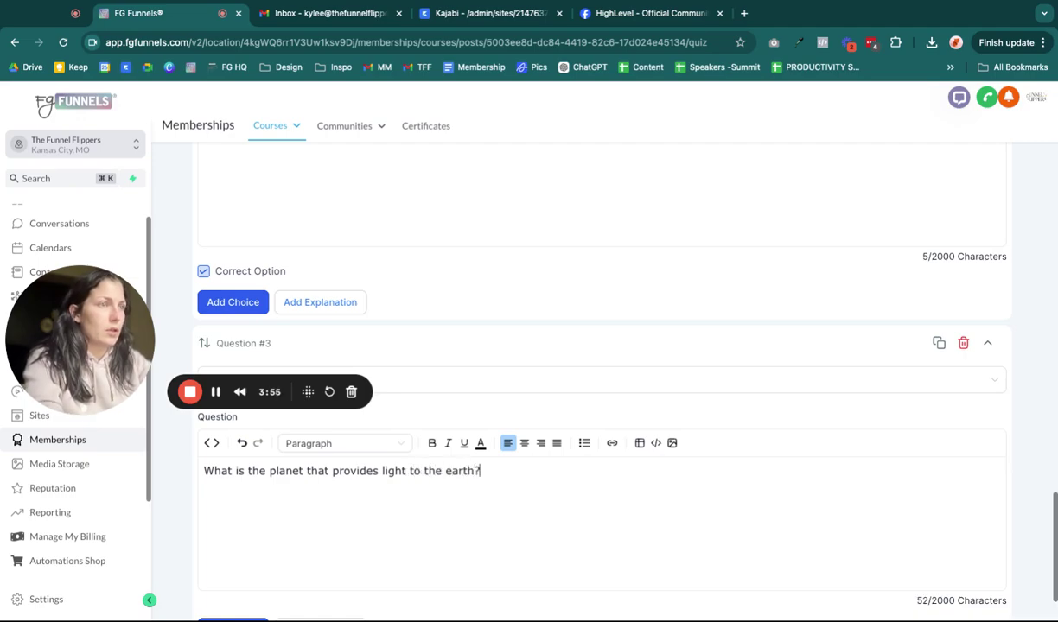
Add answers Saturn and The Sun to Question #3, marking The Sun as correct.
scroll(316, 592, "down", 2)
left_click(230, 540)
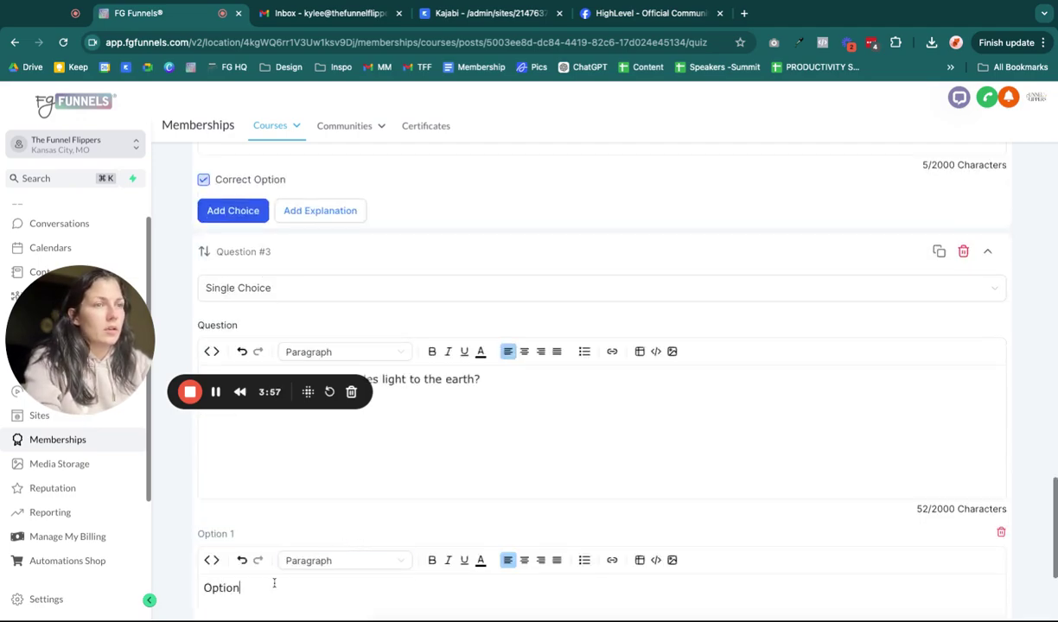
key("super+a")
type("Saturn")
scroll(273, 583, "down", 4)
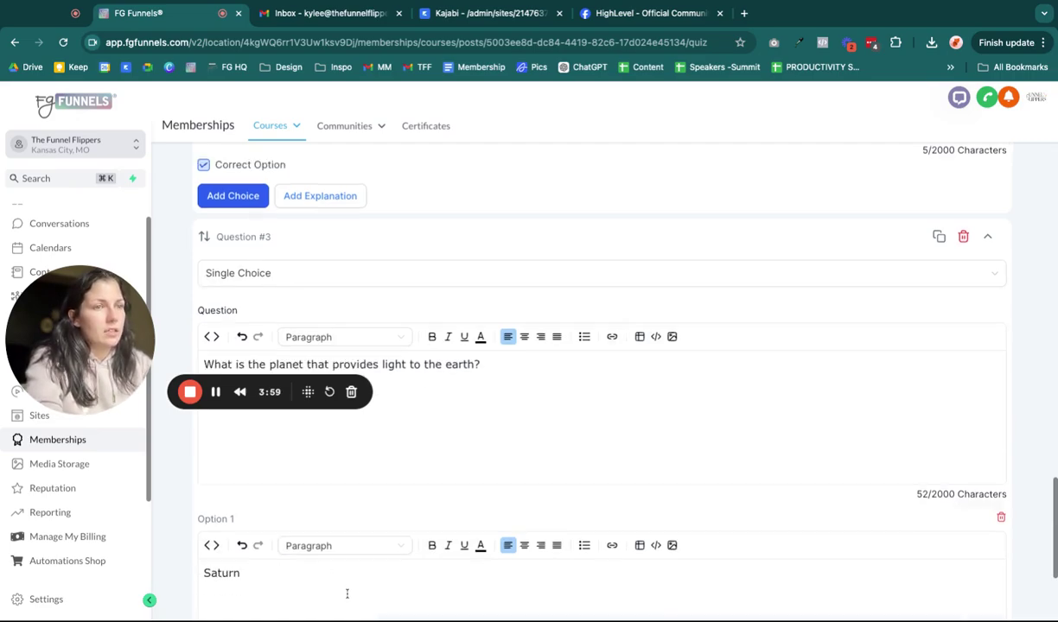
left_click(251, 590)
scroll(256, 566, "down", 3)
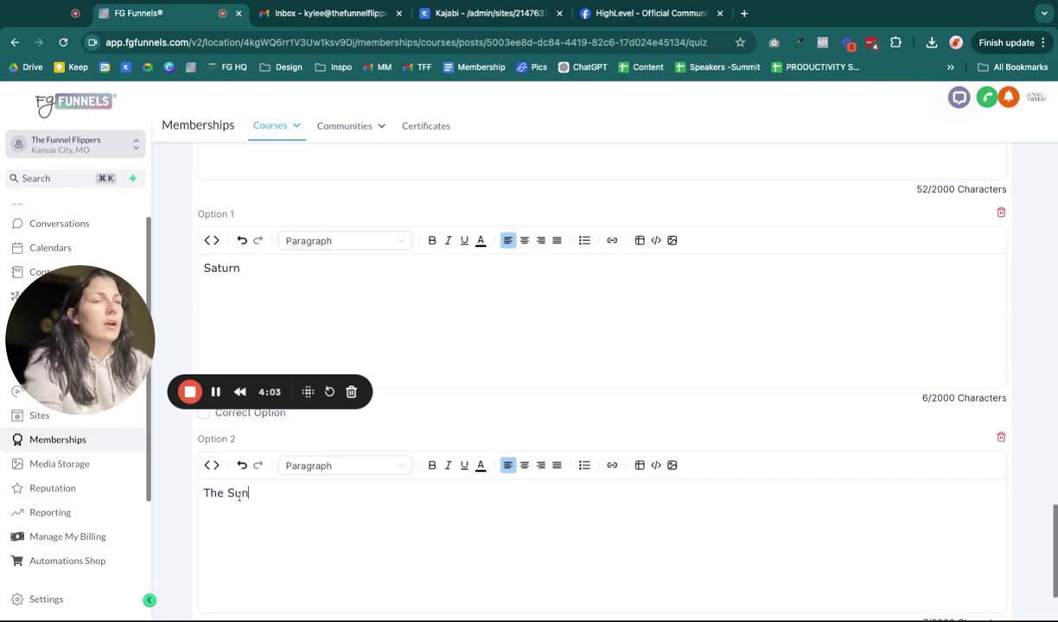
scroll(337, 450, "up", 3)
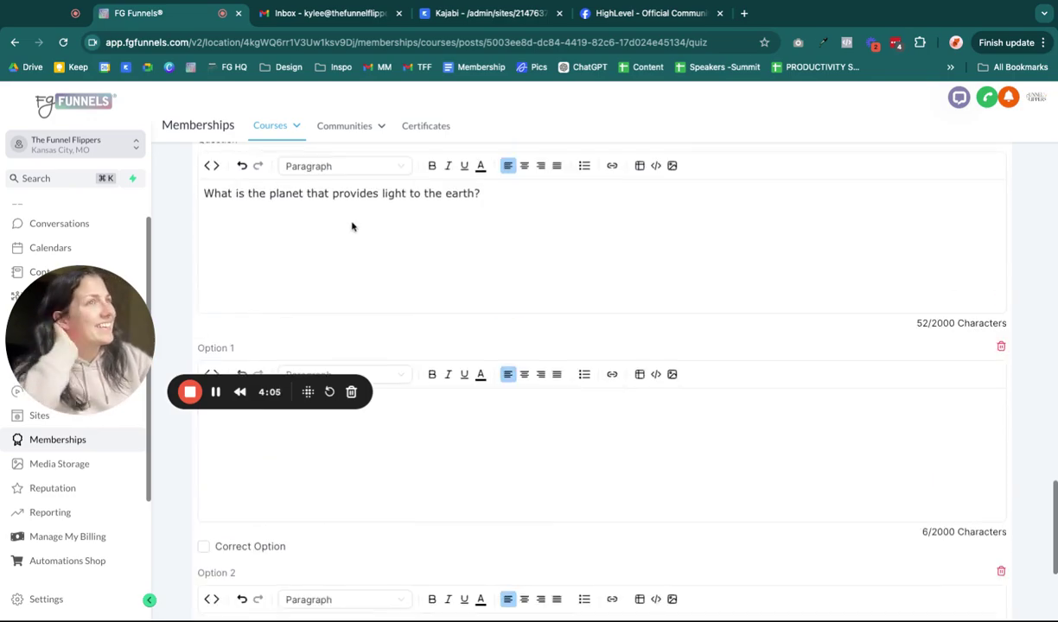
scroll(229, 321, "down", 5)
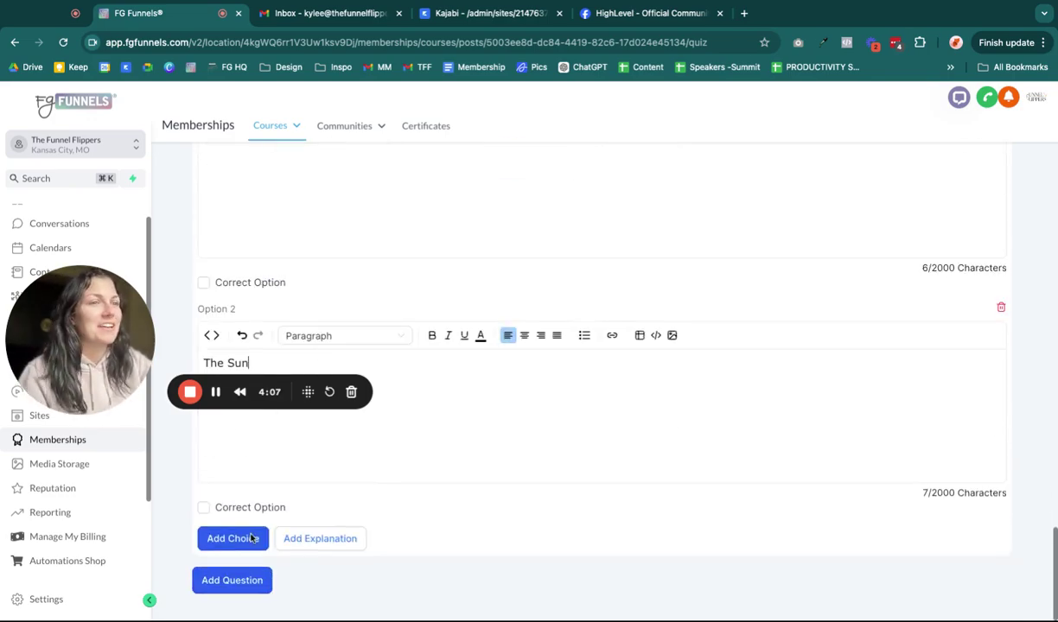
left_click(205, 509)
scroll(436, 504, "up", 10)
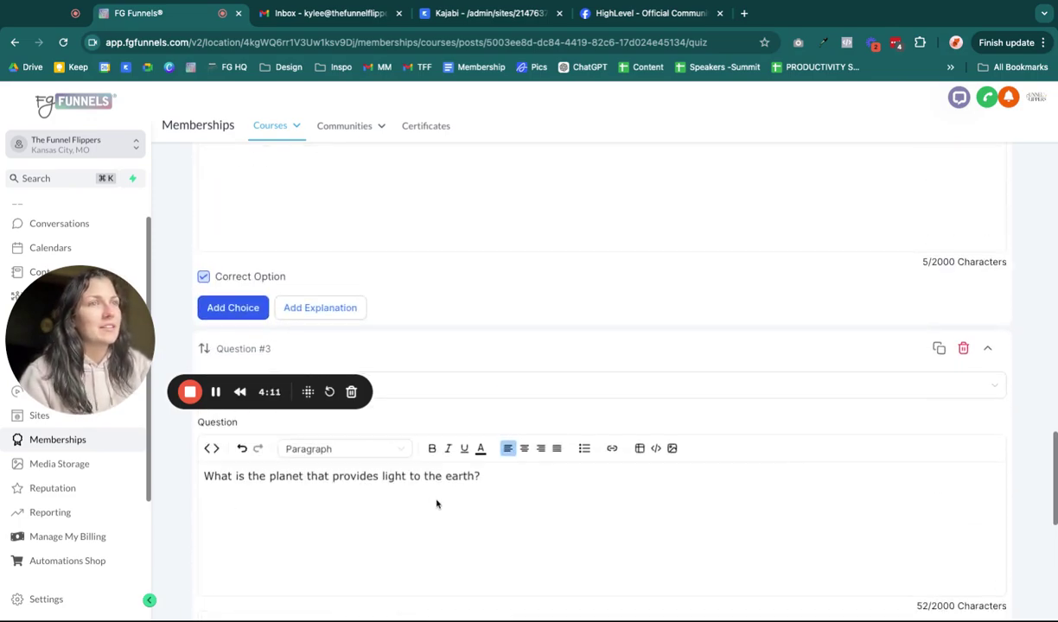
scroll(437, 504, "up", 15)
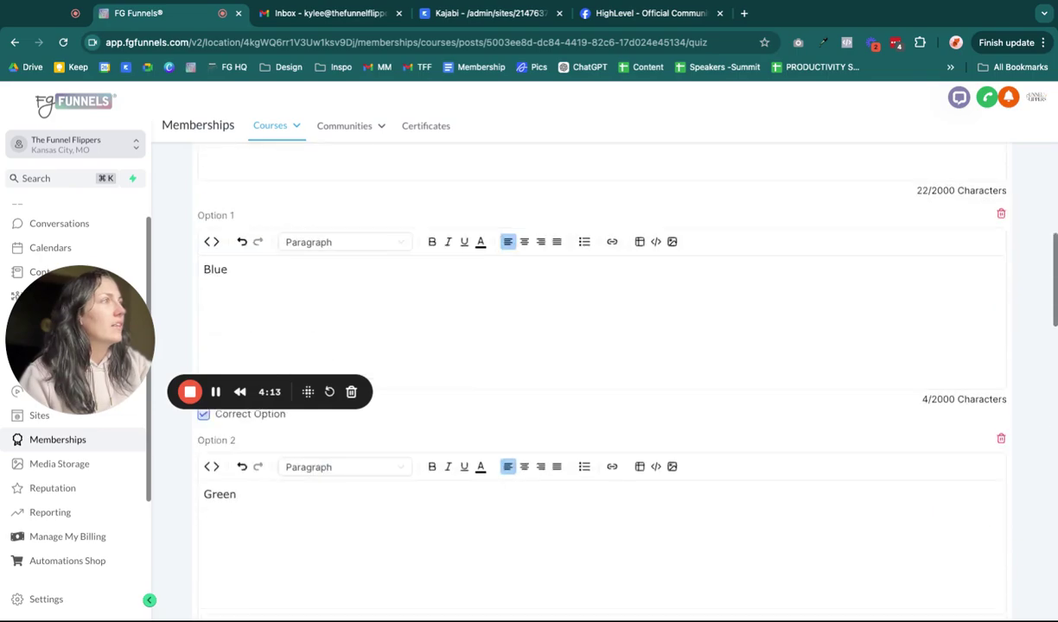
scroll(437, 504, "up", 10)
Save the tester quiz and return to the Stellar Sales Page Secrets Workshop outline.
left_click(916, 176)
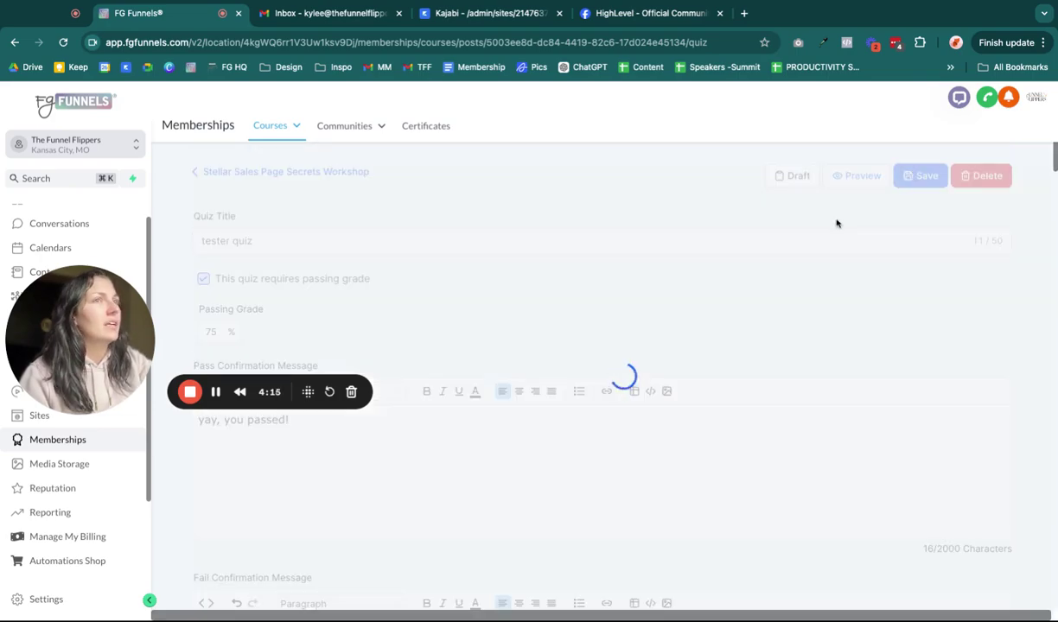
left_click(242, 170)
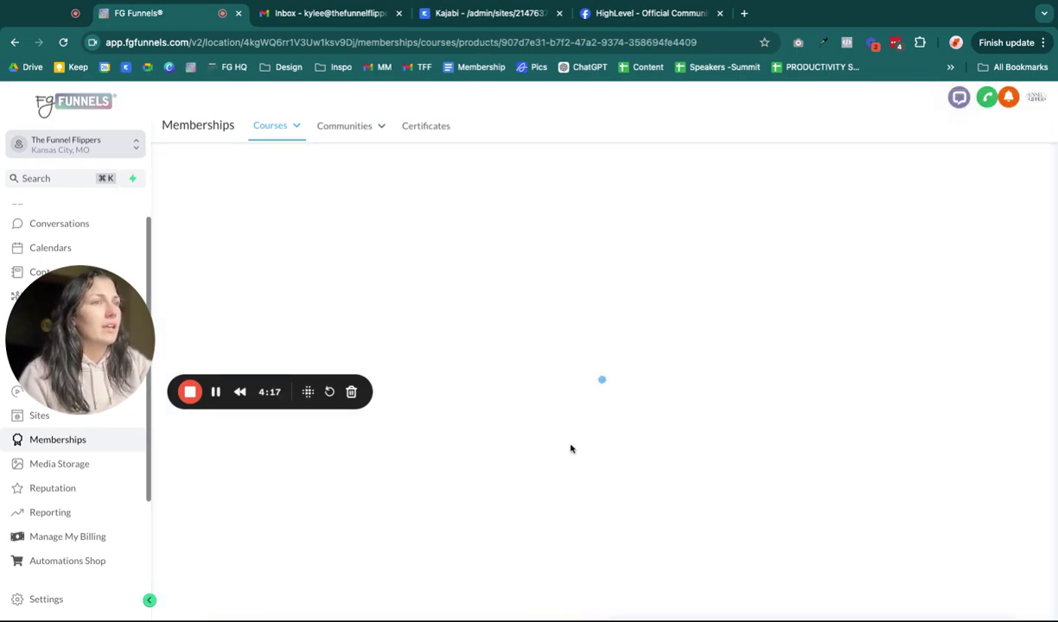
scroll(644, 418, "down", 1)
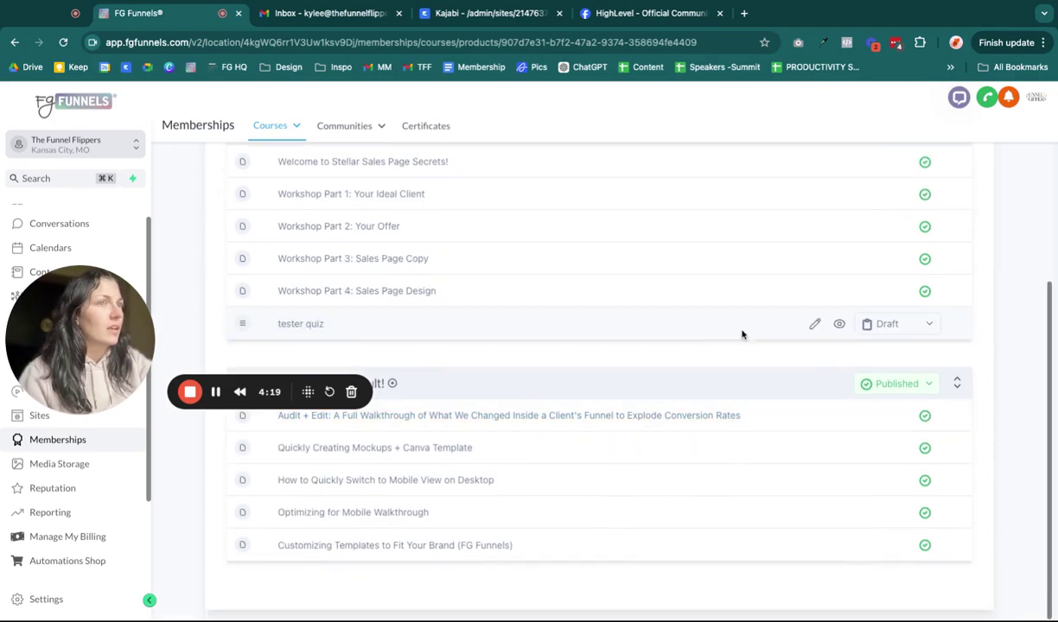
Review the bonus section's Locked category and post options, cancel, then publish tester quiz.
left_click(906, 393)
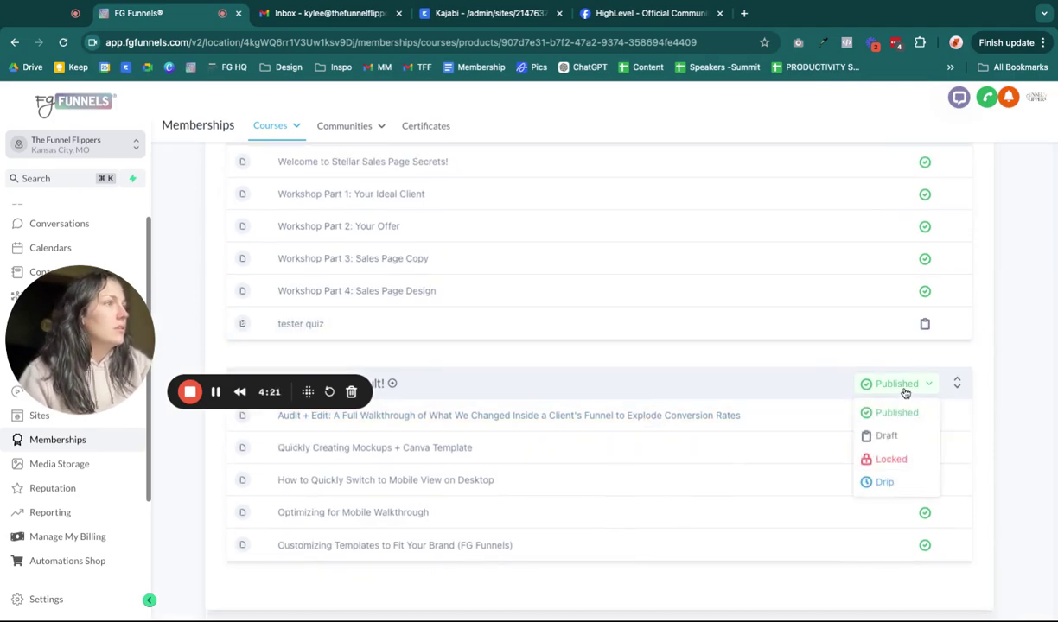
left_click(891, 459)
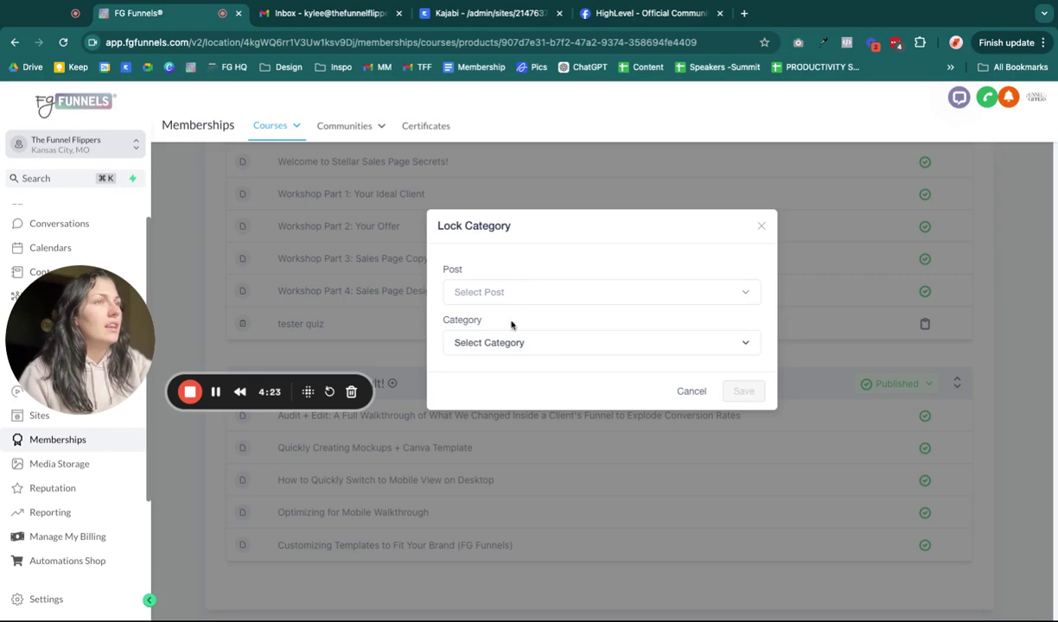
left_click(514, 342)
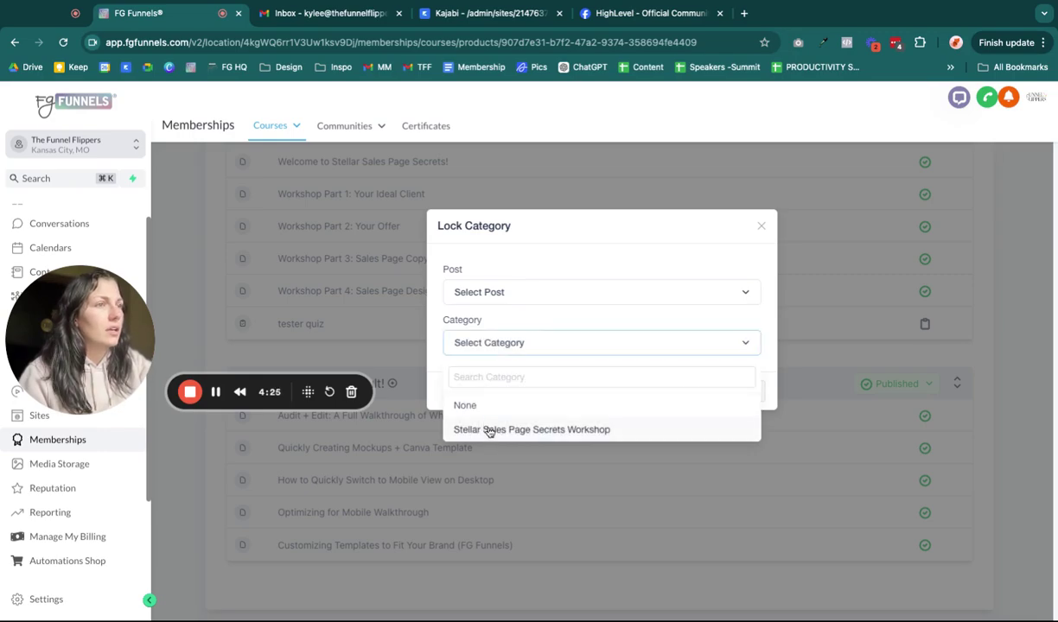
left_click(500, 294)
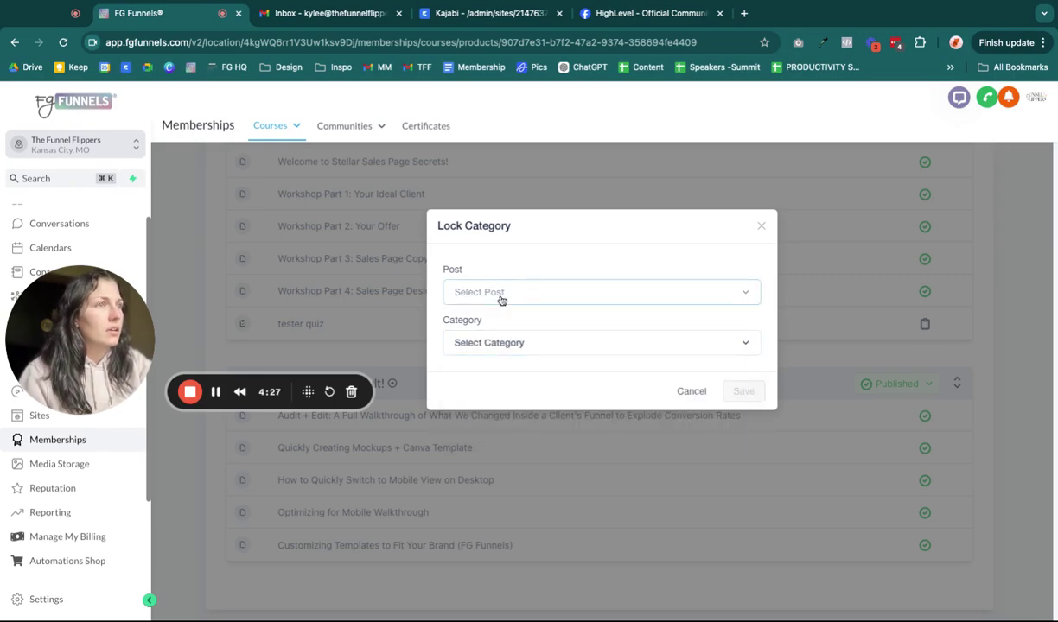
scroll(537, 445, "down", 1)
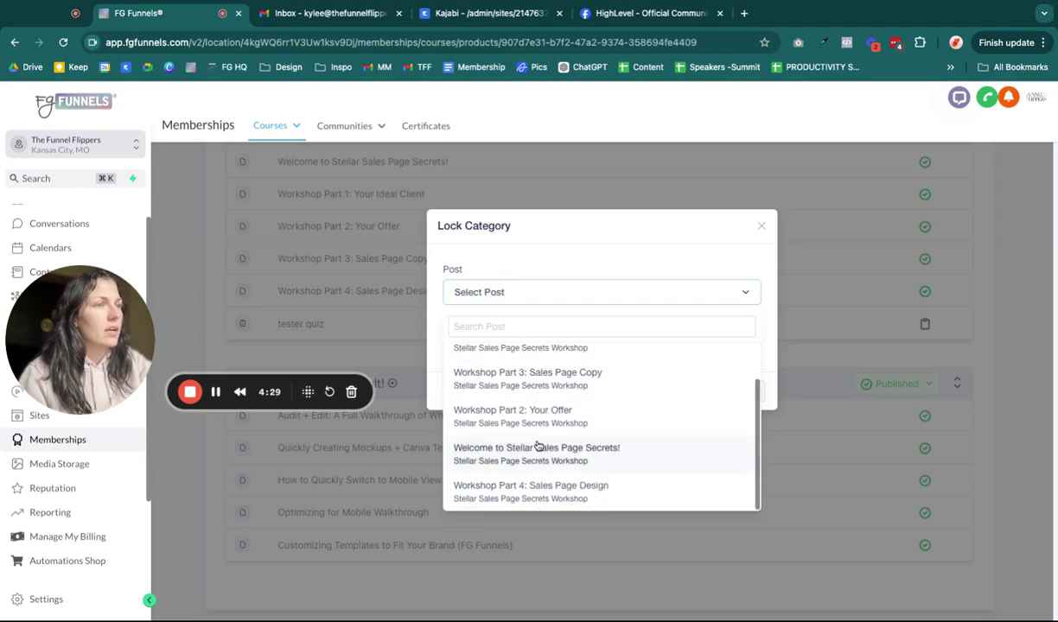
scroll(547, 478, "up", 1)
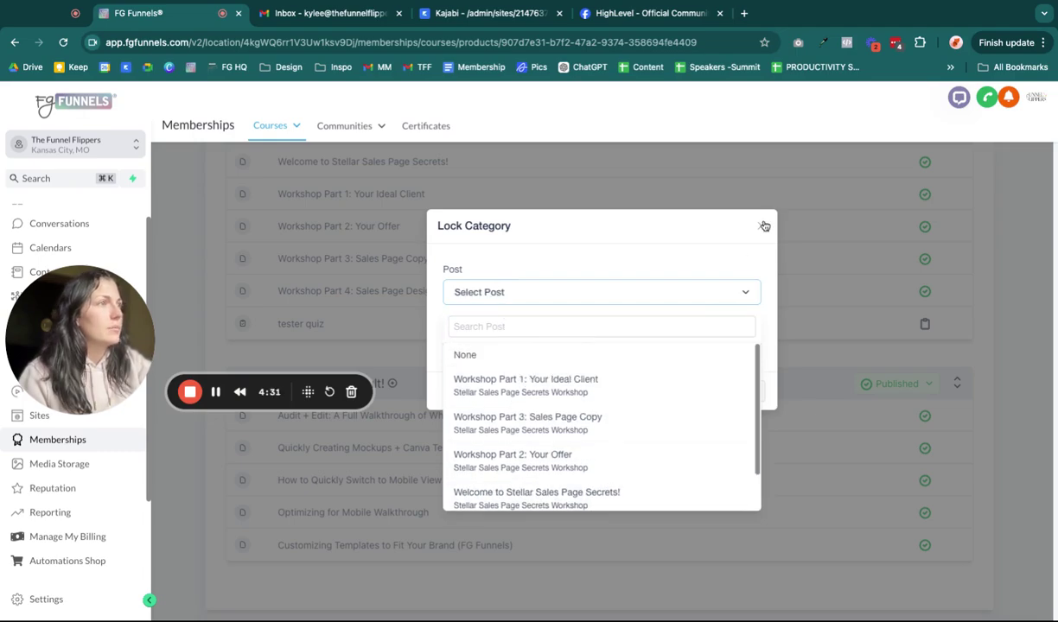
left_click(761, 226)
left_click(930, 324)
left_click(873, 355)
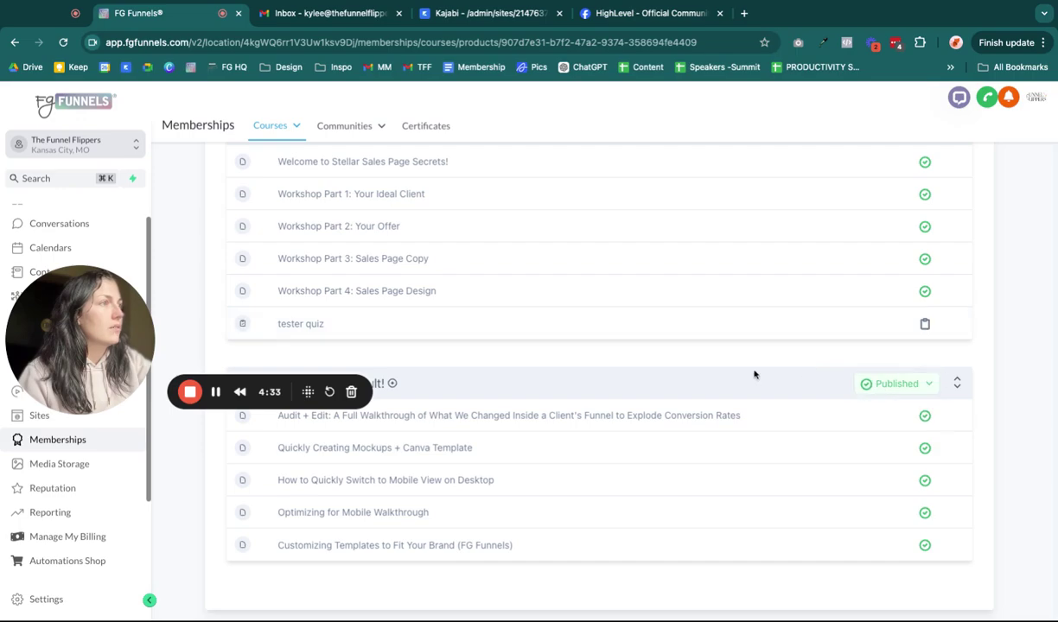
Set Workshop Bonus Vault to Locked with tester quiz as the required post, and save.
left_click(890, 383)
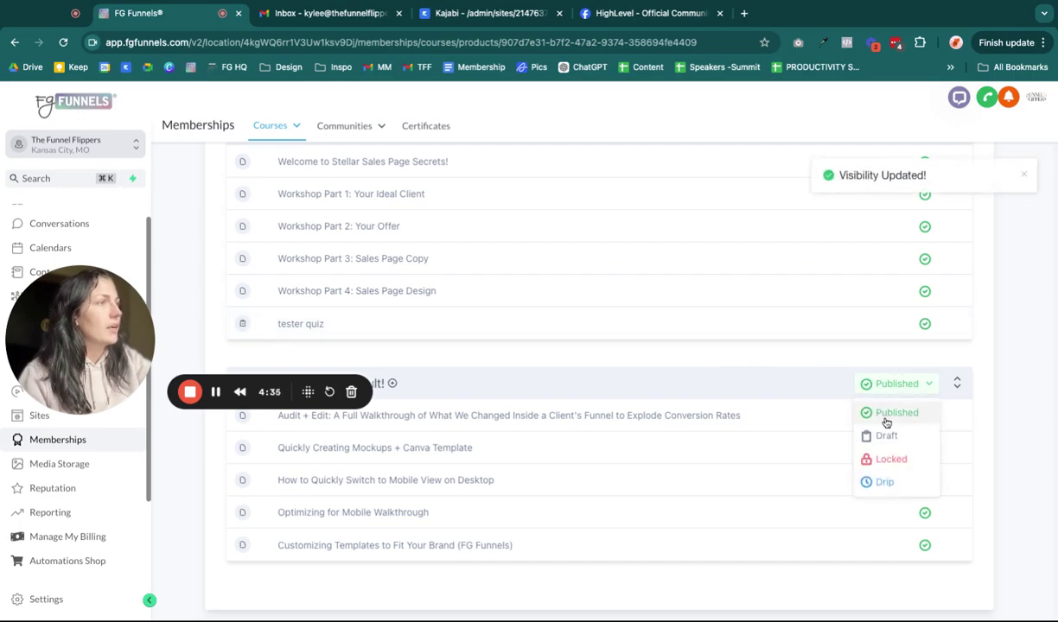
left_click(890, 459)
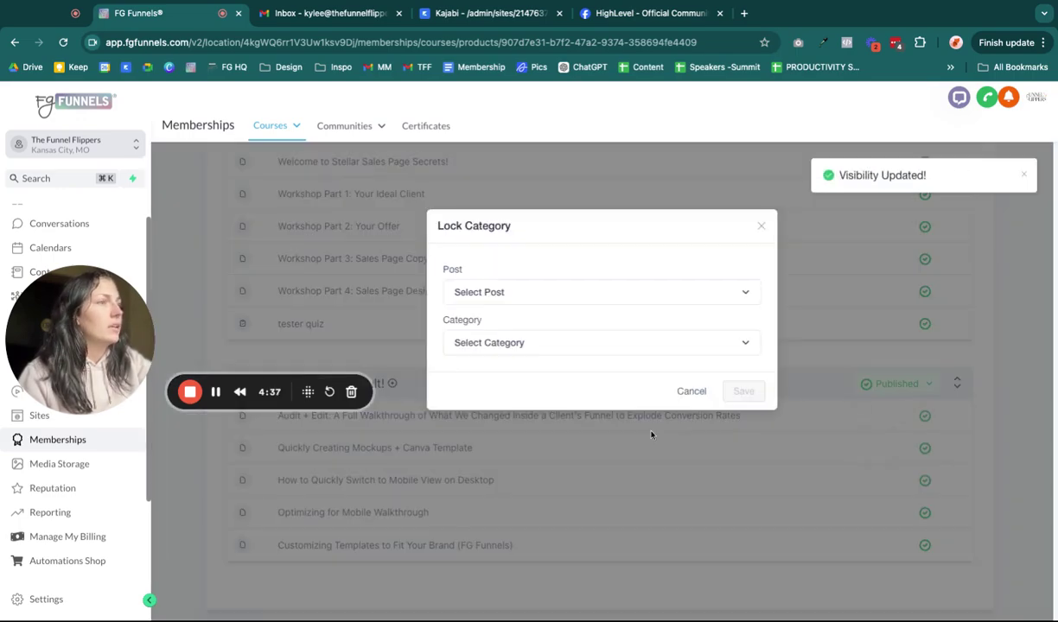
left_click(474, 294)
scroll(562, 419, "down", 2)
scroll(536, 458, "up", 2)
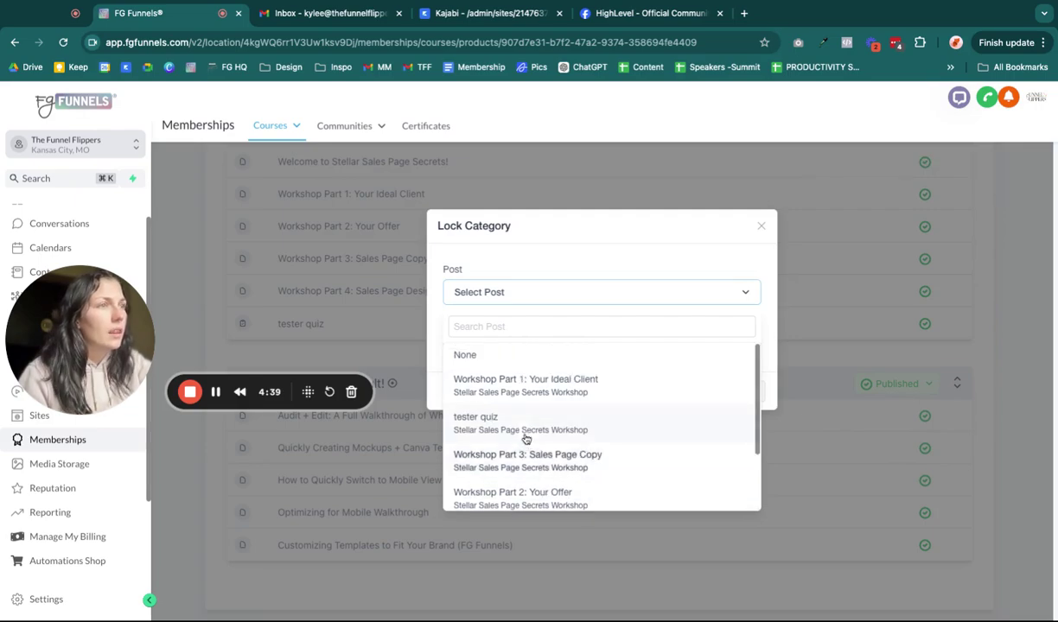
left_click(522, 425)
left_click(756, 411)
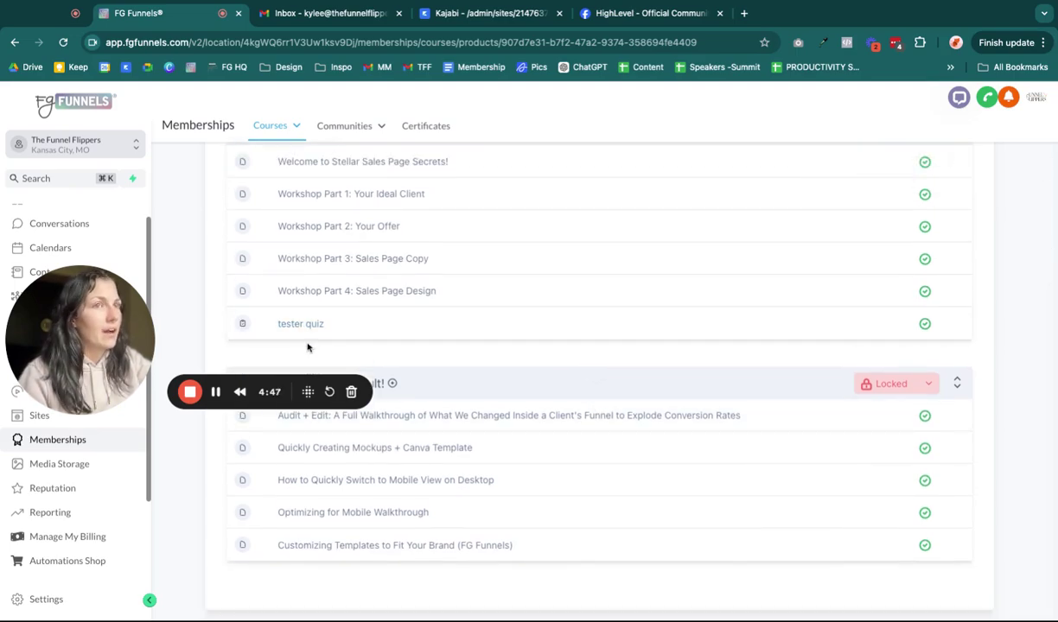
scroll(666, 401, "up", 3)
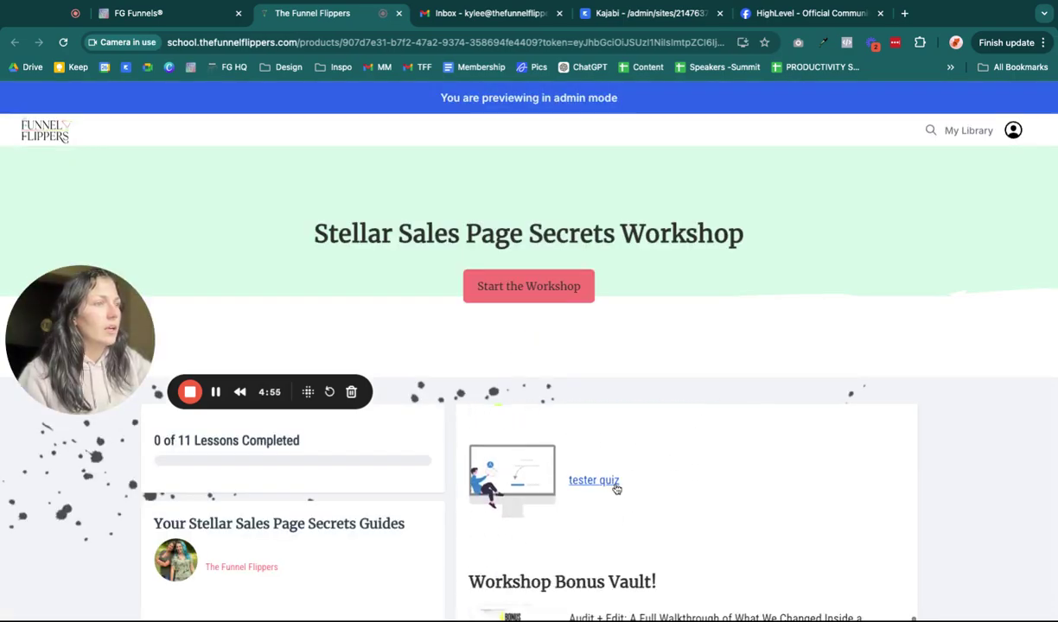
Open tester quiz in the member preview and answer Blue, Green and The Sun.
left_click(570, 482)
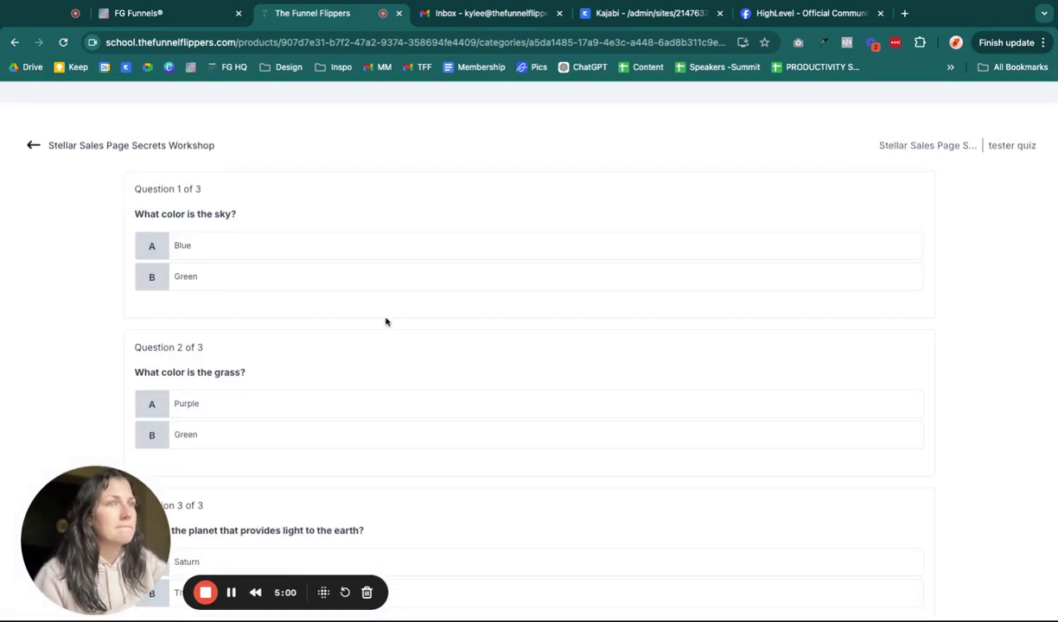
left_click(266, 252)
scroll(325, 332, "down", 1)
left_click(234, 369)
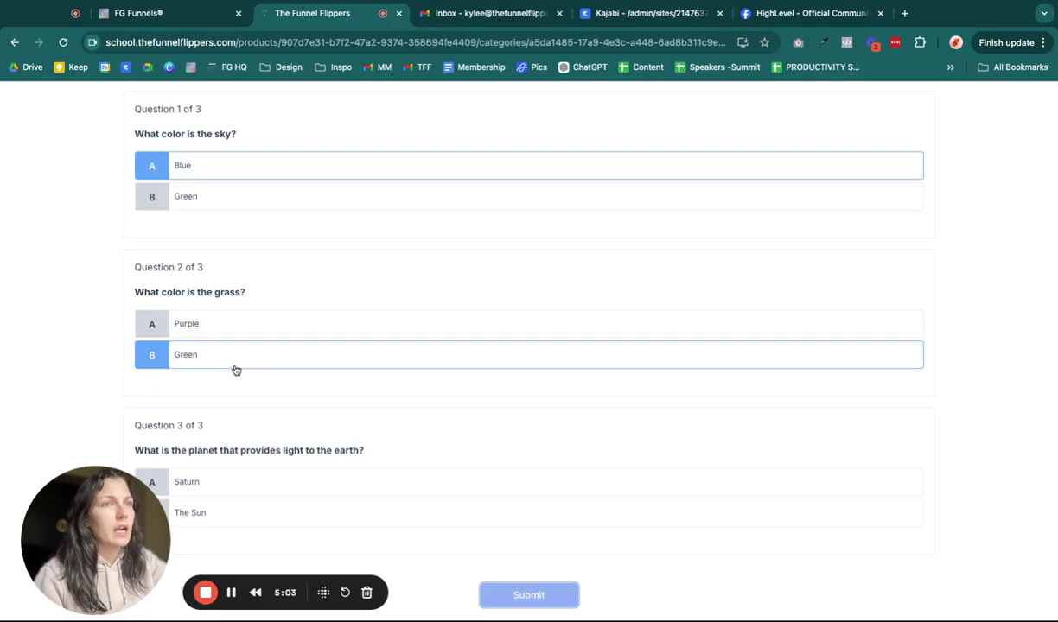
scroll(236, 368, "down", 1)
left_click(237, 504)
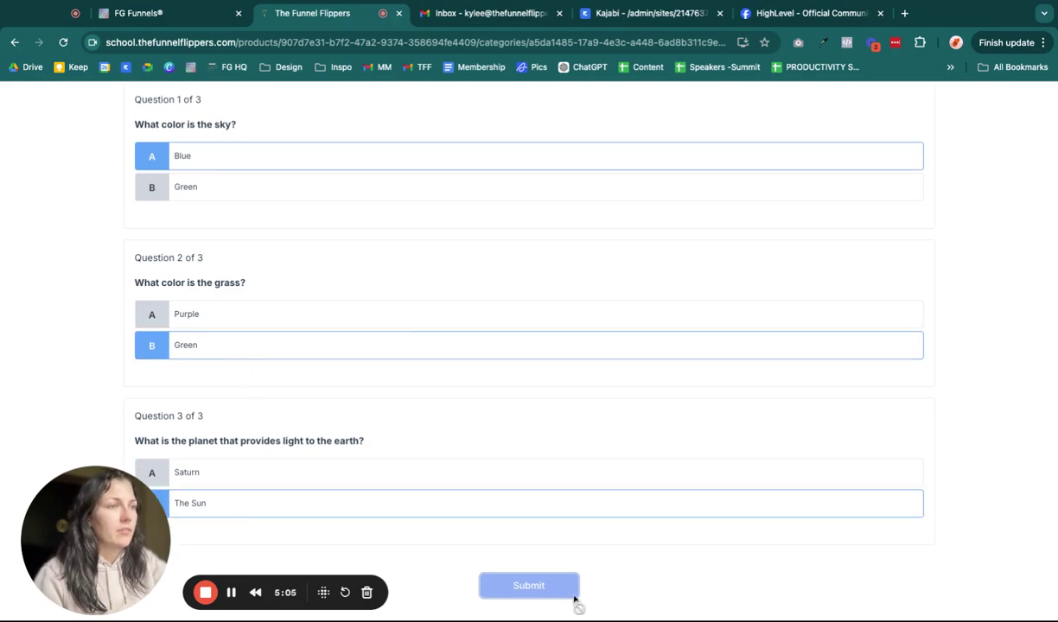
Look over the quiz page, then navigate back to the Stellar Sales Page Secrets Workshop course page.
left_click_drag(124, 526, 822, 330)
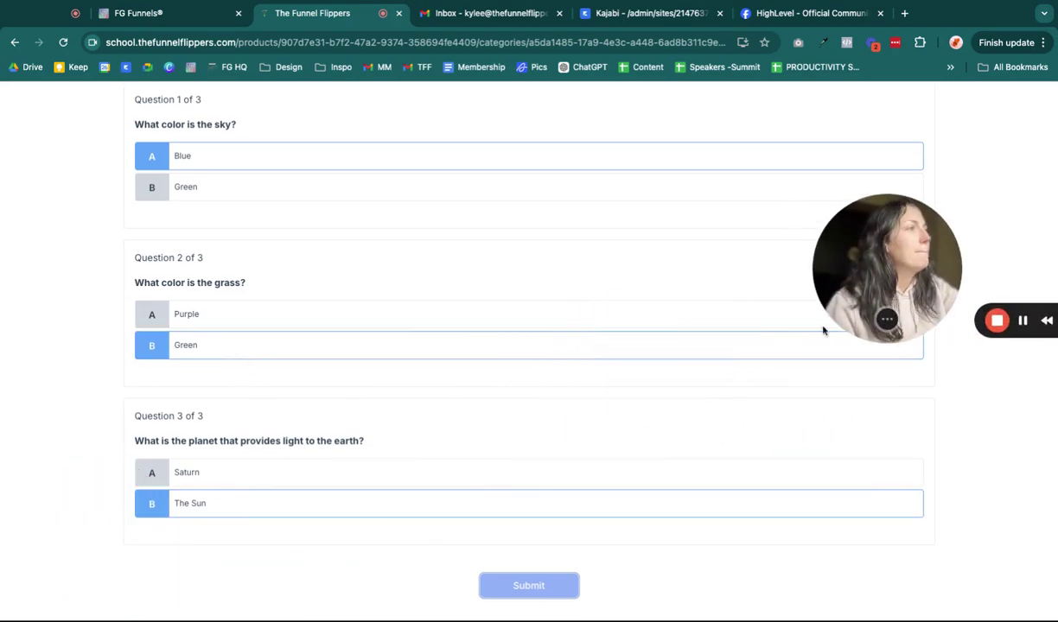
scroll(532, 385, "up", 3)
left_click_drag(864, 259, 662, 412)
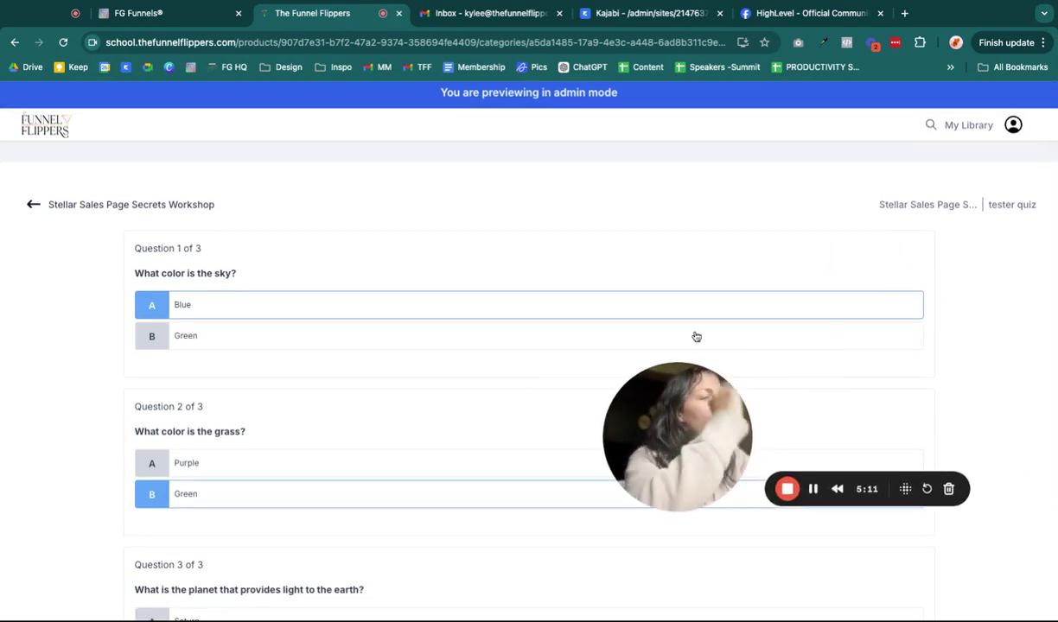
scroll(694, 337, "up", 1)
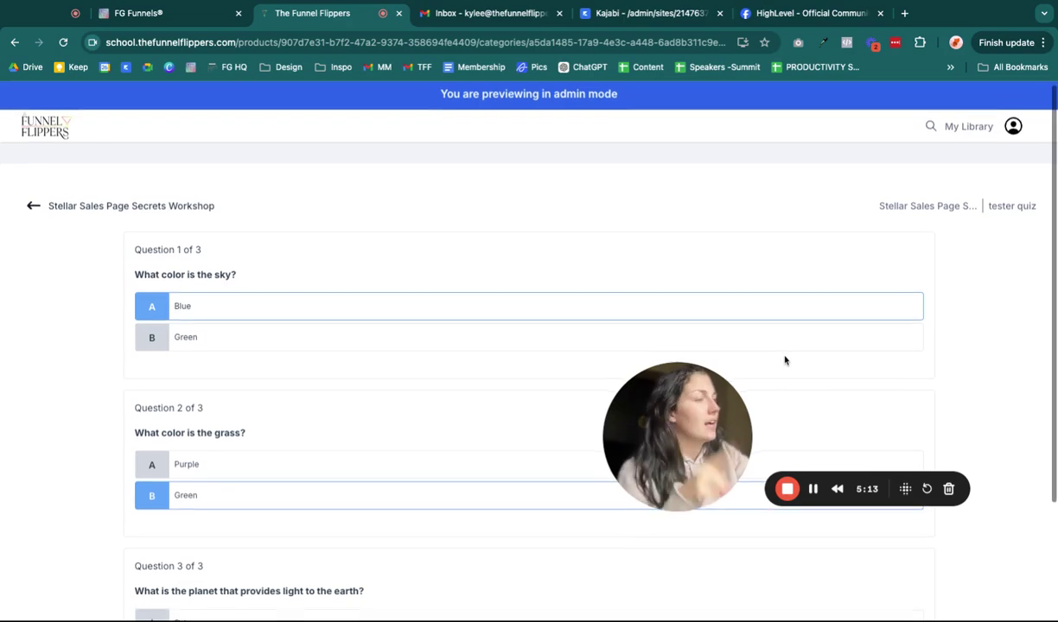
scroll(787, 358, "down", 1)
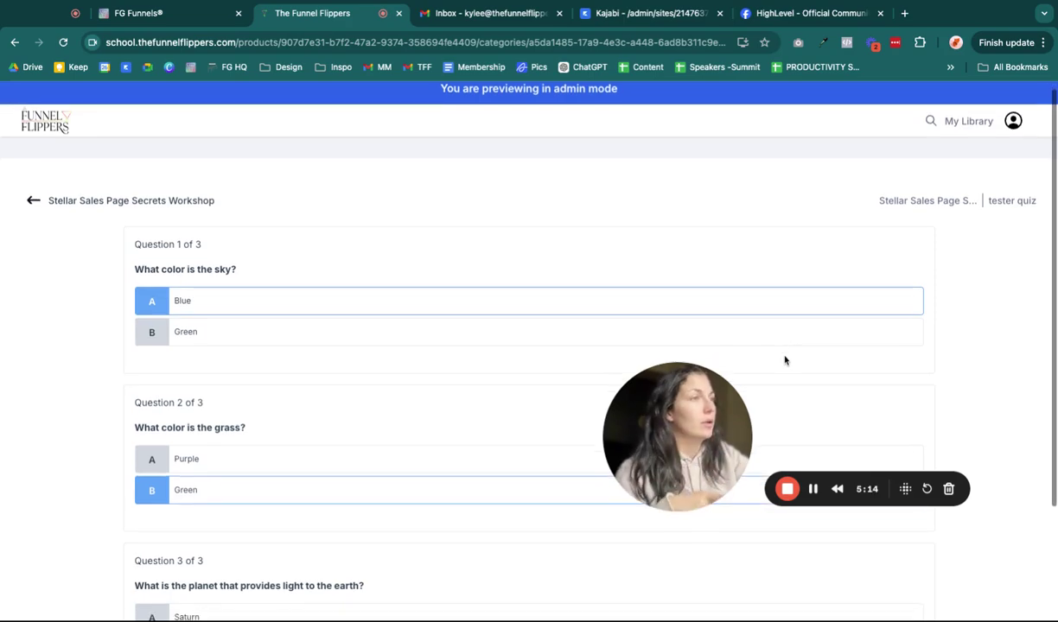
scroll(172, 229, "down", 1)
left_click(71, 115)
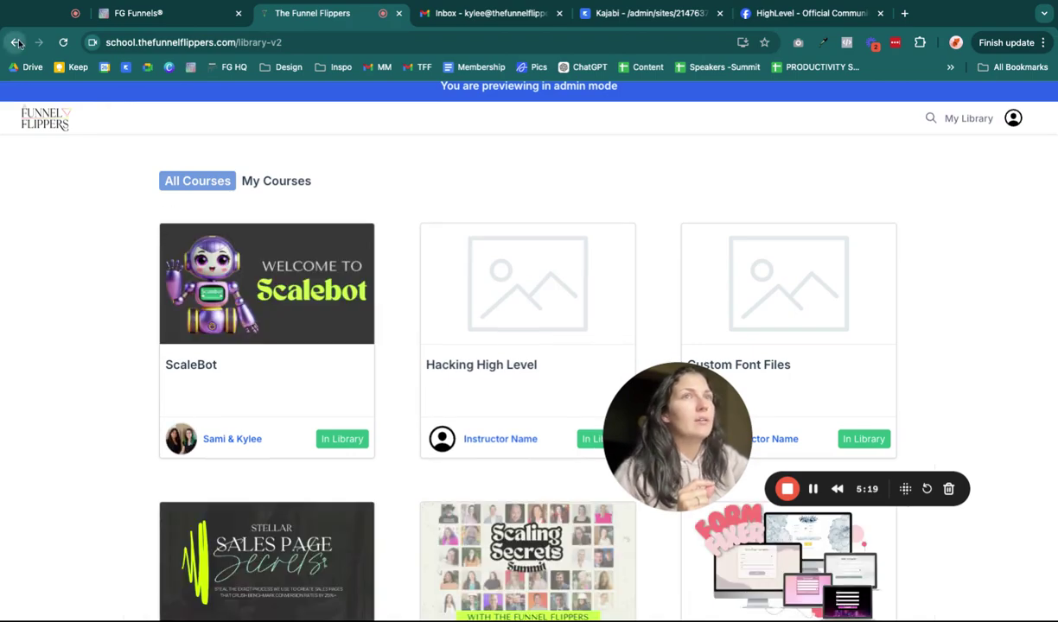
left_click(15, 42)
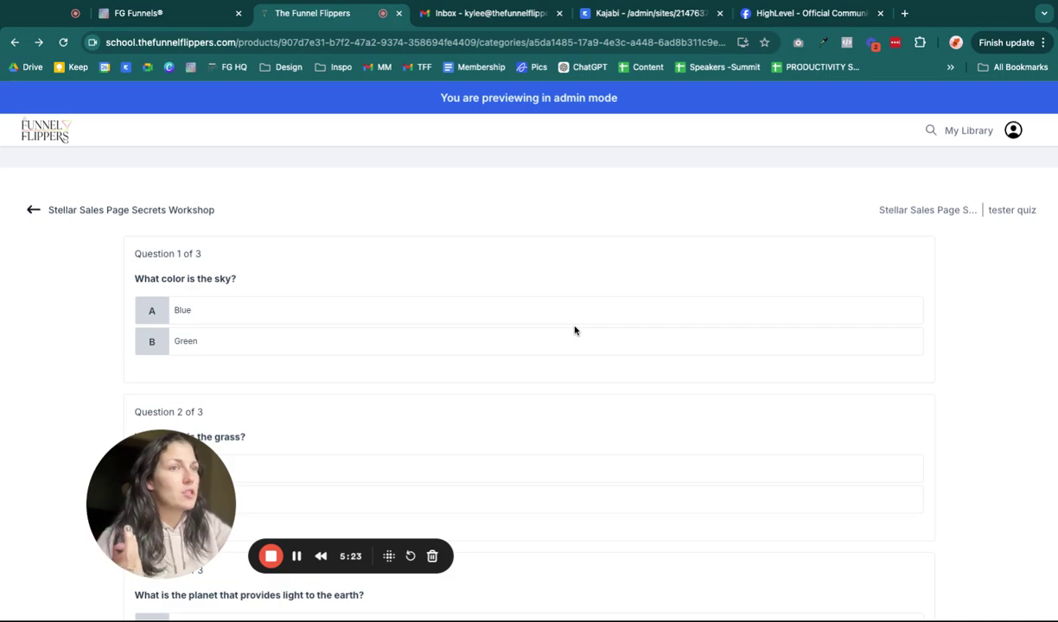
left_click(33, 212)
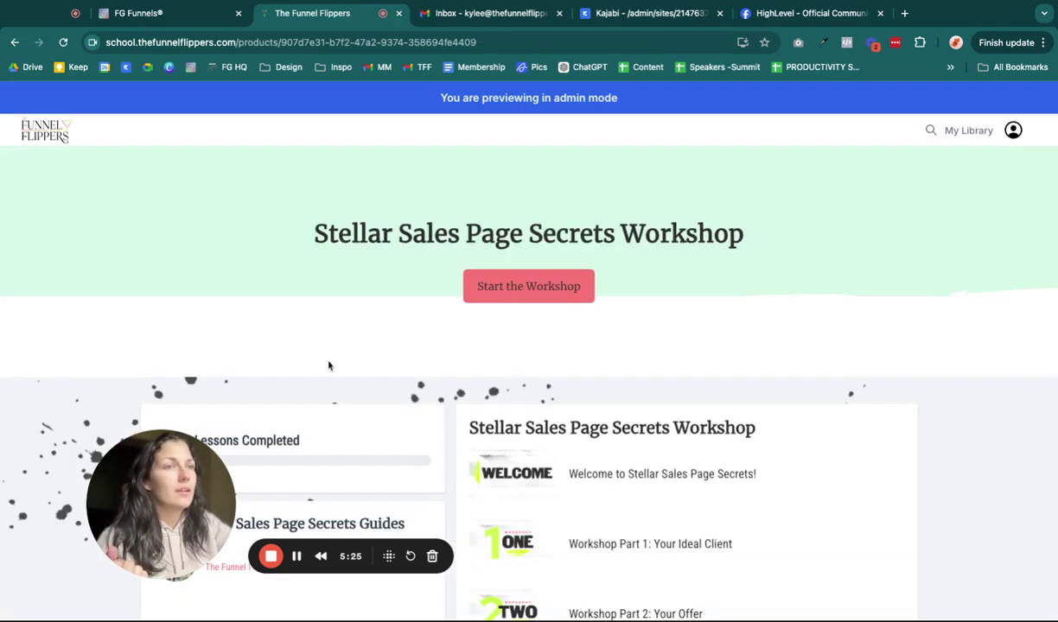